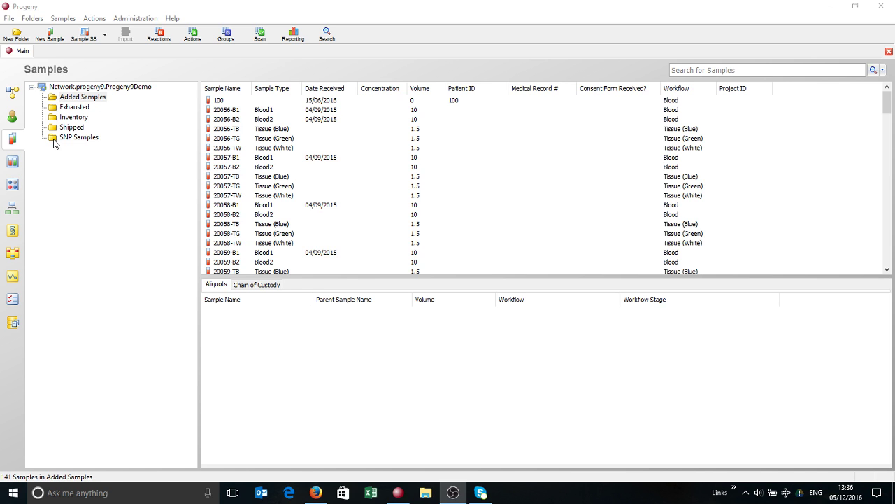
# In the storage inventory, expand the -20 Freezer and its 20_Shelf1 to show the boxes
pyautogui.click(12, 163)
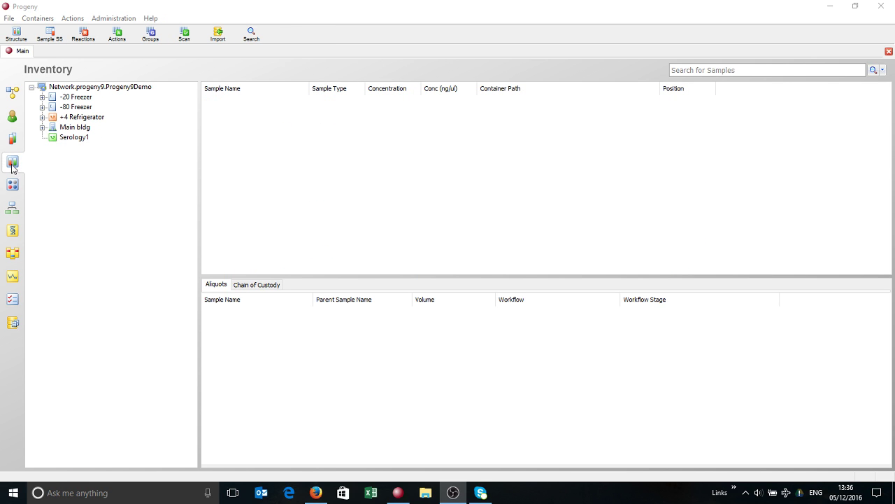
pyautogui.click(42, 98)
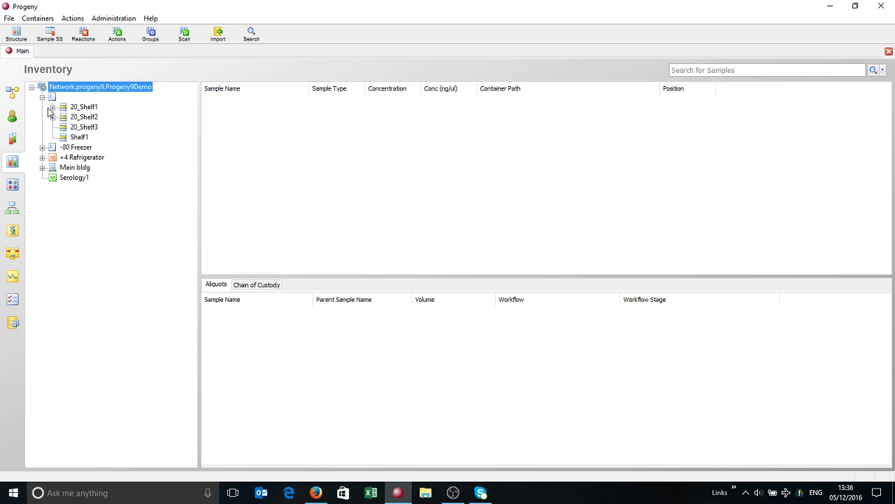
pyautogui.click(53, 108)
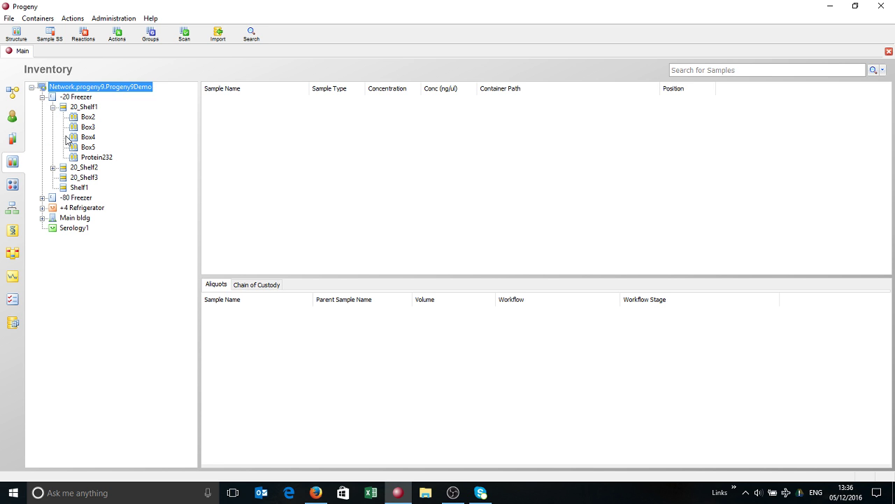
# List the 45 Added Containers, then show the DNA workflow with its 44 samples
pyautogui.click(12, 185)
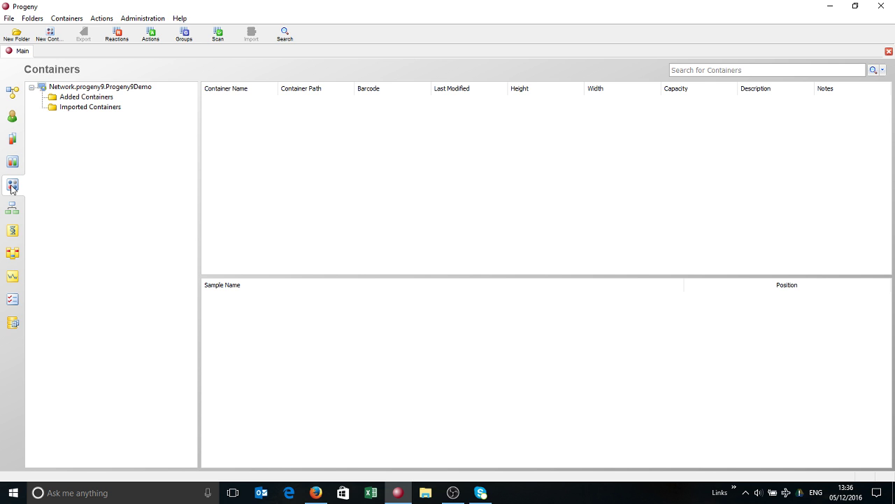
pyautogui.click(55, 98)
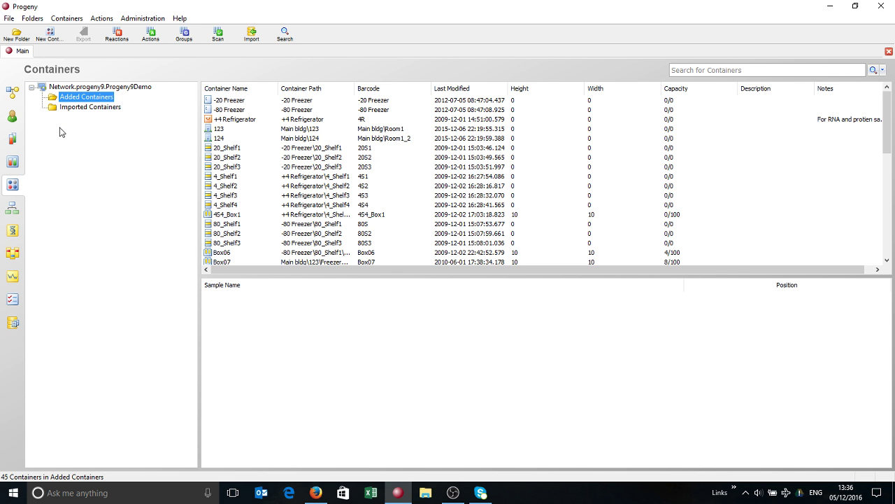
pyautogui.click(12, 212)
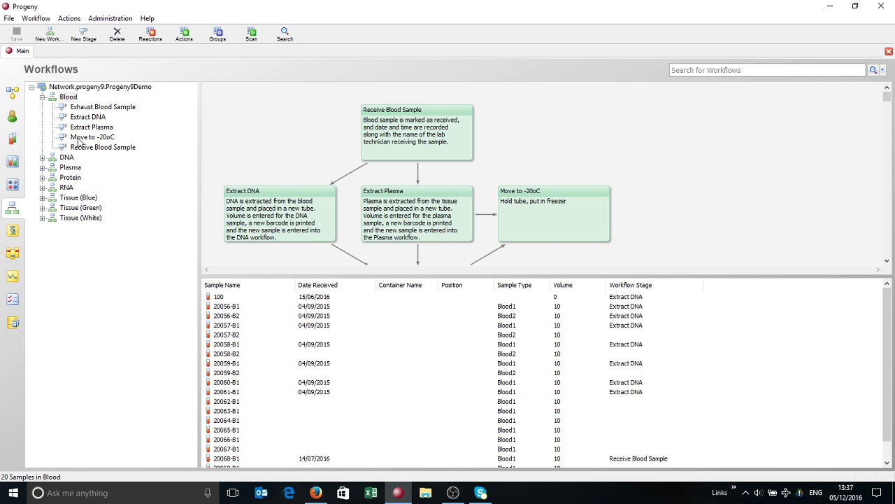
pyautogui.click(67, 158)
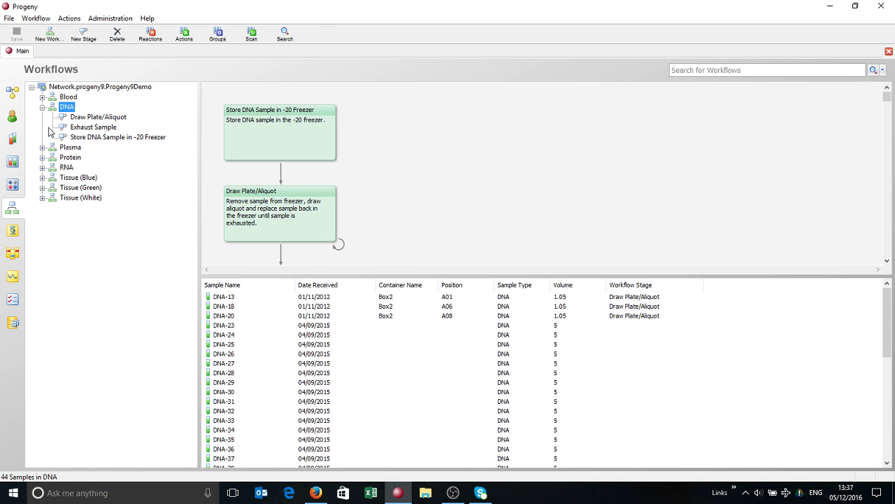
# Open sample 100, check its Individual Data tab, then close the sample 100 tab
pyautogui.click(12, 143)
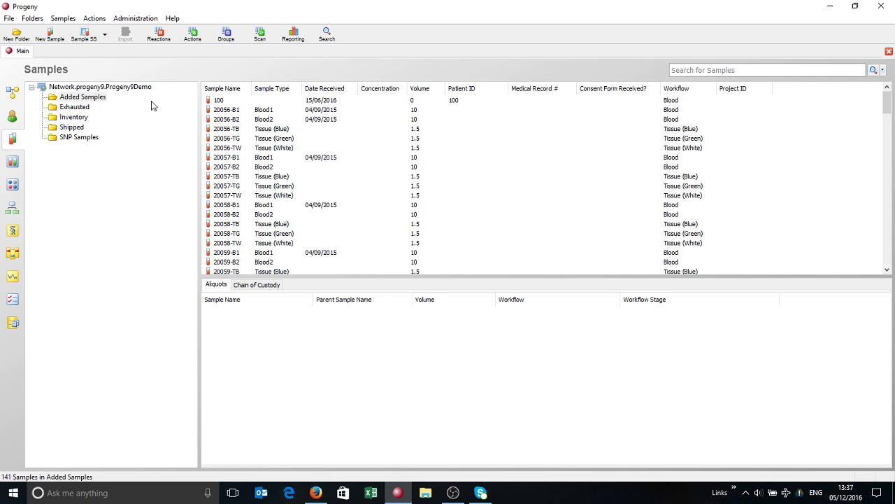
pyautogui.click(214, 100)
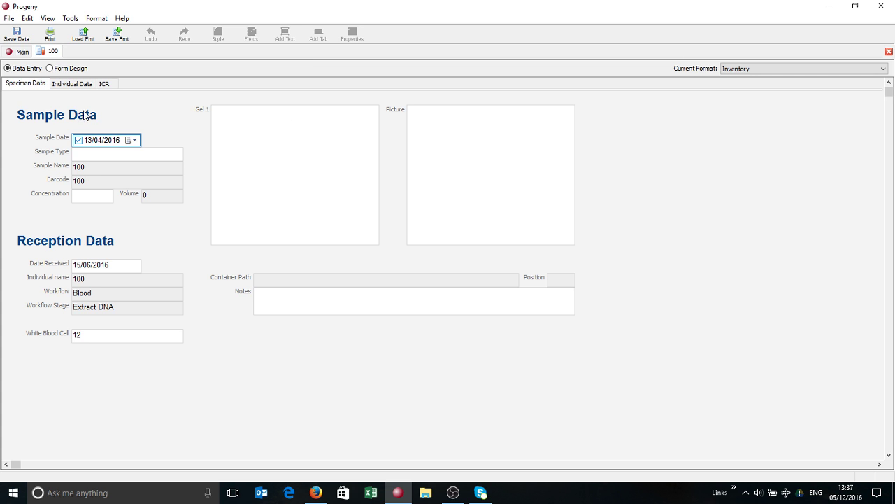
pyautogui.click(72, 85)
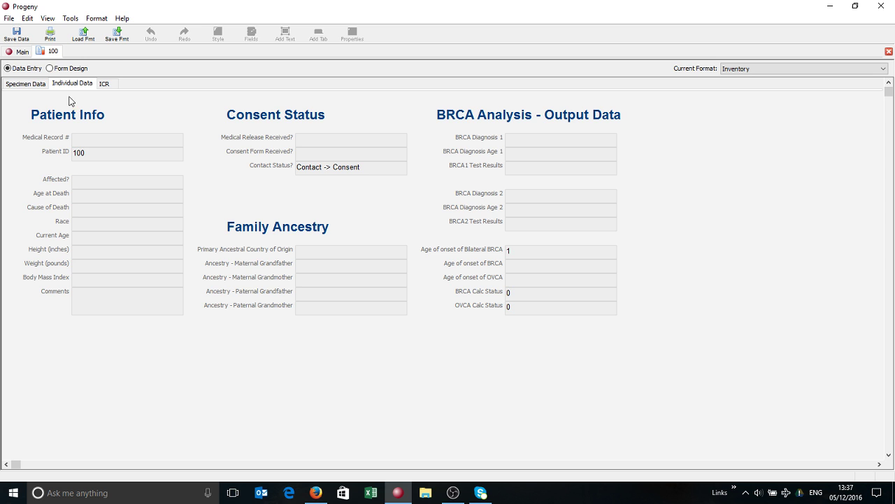
pyautogui.rightClick(47, 57)
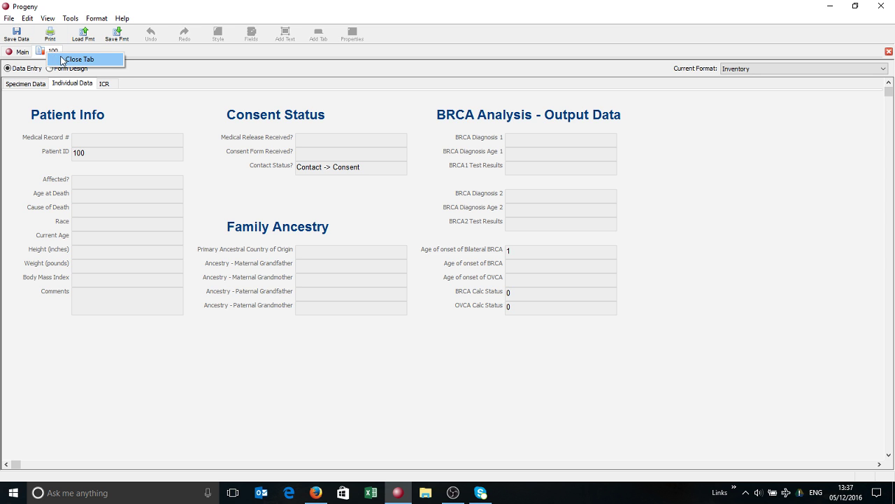
pyautogui.click(61, 60)
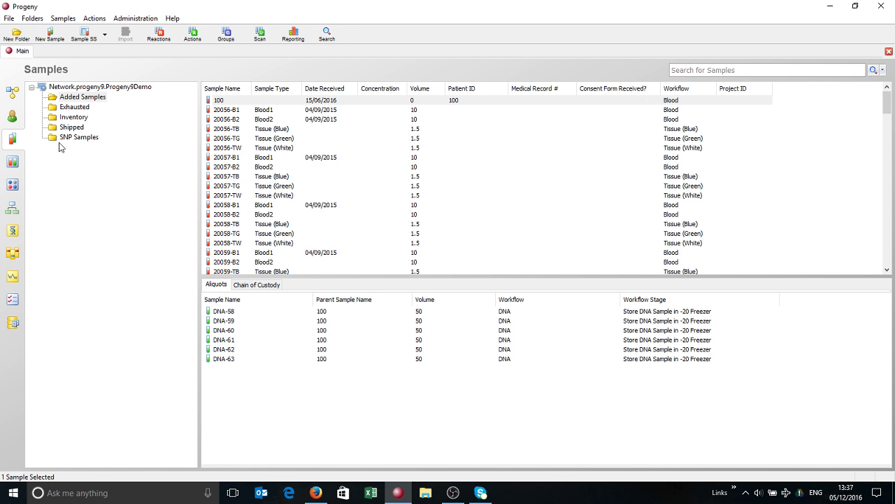
# Browse the Added Samples and Exhausted folders, then start an import with type Samples
pyautogui.click(67, 100)
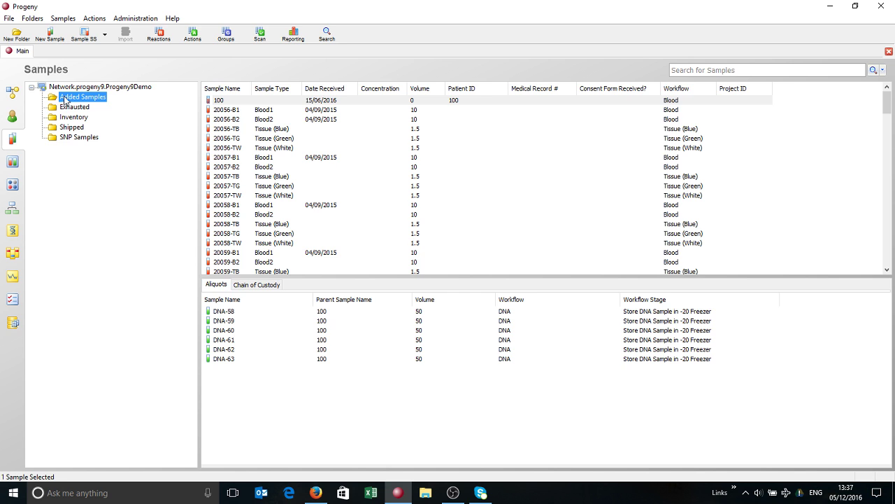
pyautogui.click(87, 107)
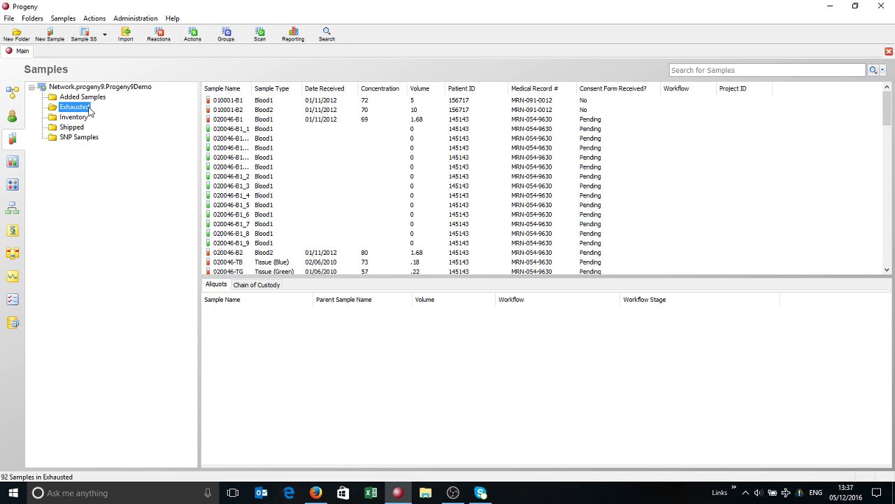
pyautogui.click(125, 35)
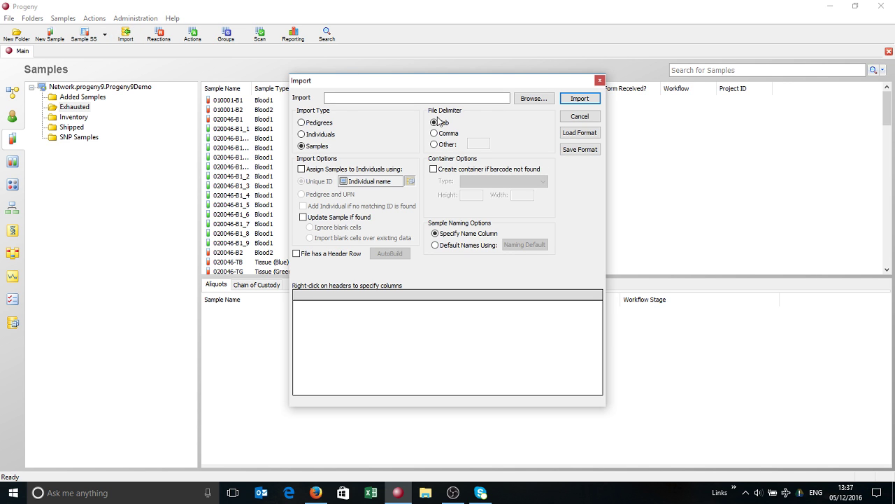
pyautogui.click(316, 124)
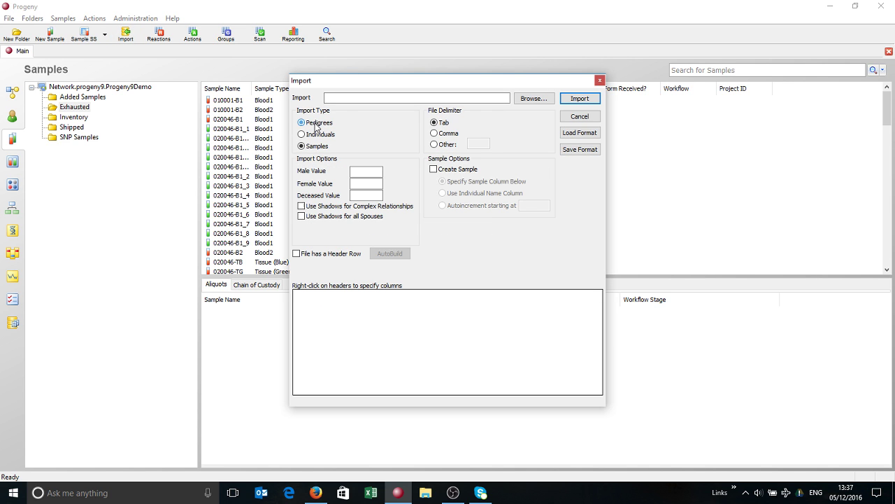
pyautogui.click(308, 136)
pyautogui.click(305, 147)
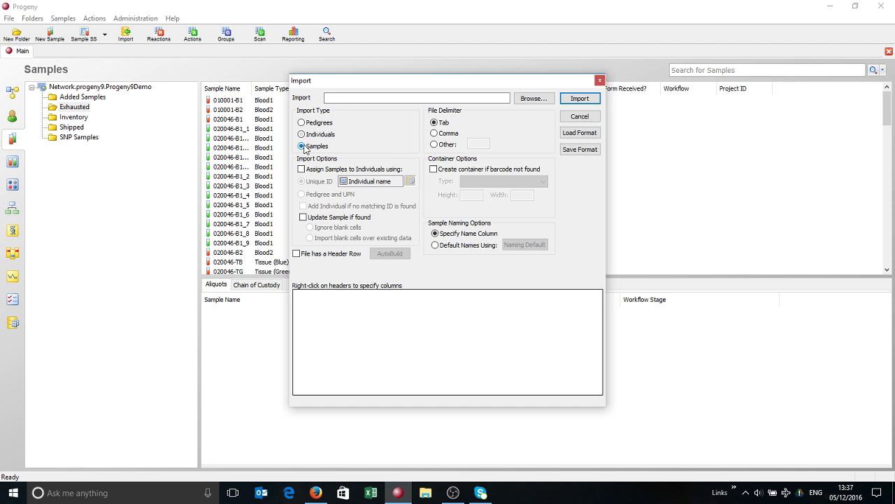
# Browse to Big Store > All Progeny > Presentation Files and pick SampleImport.txt
pyautogui.click(532, 98)
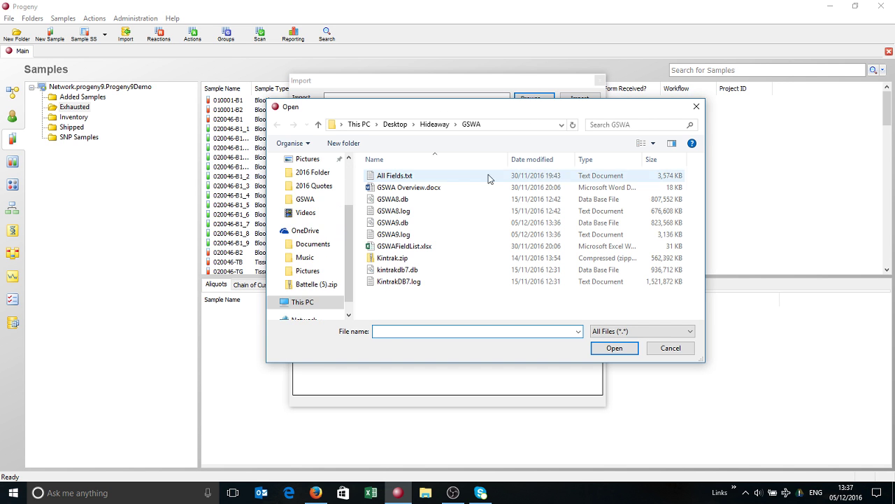
pyautogui.click(441, 126)
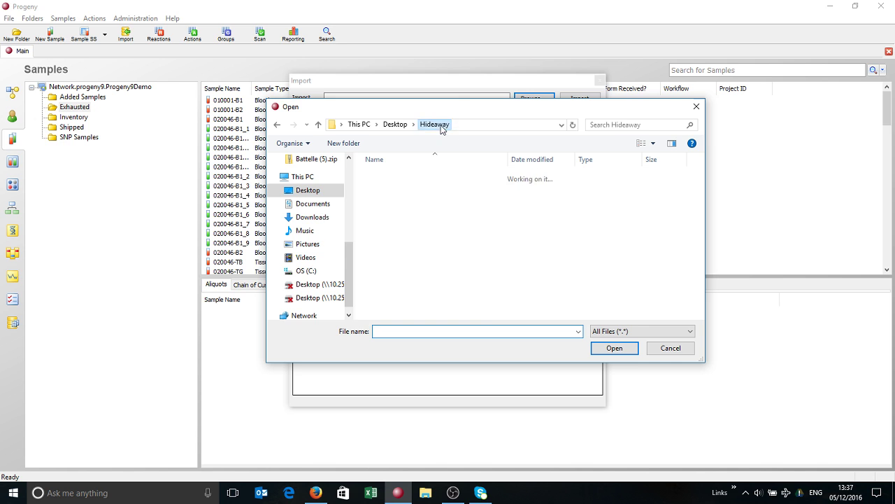
pyautogui.doubleClick(399, 191)
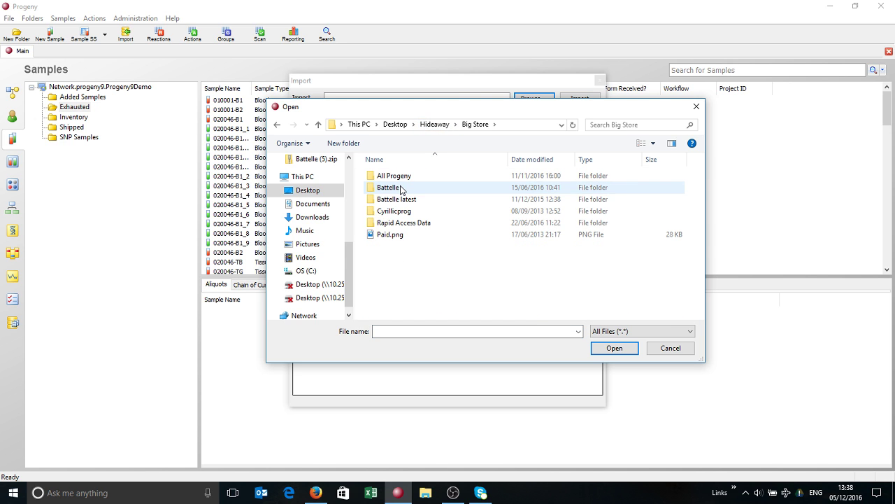
pyautogui.doubleClick(394, 176)
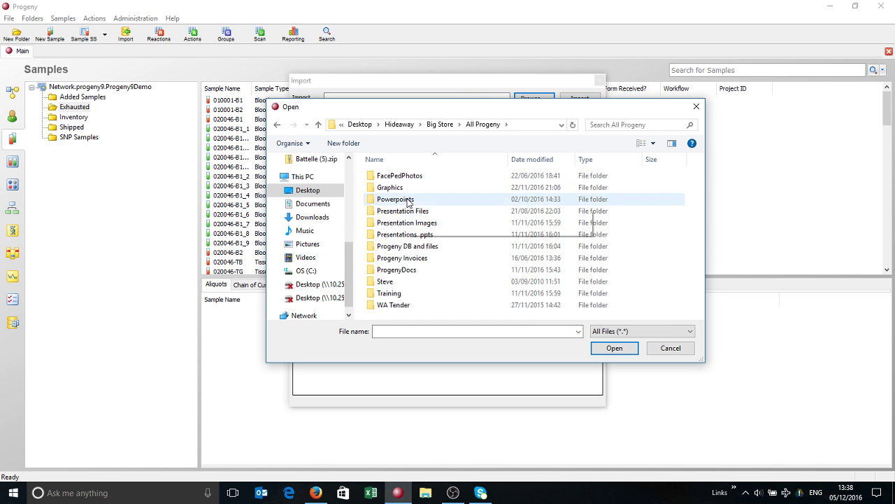
pyautogui.doubleClick(403, 211)
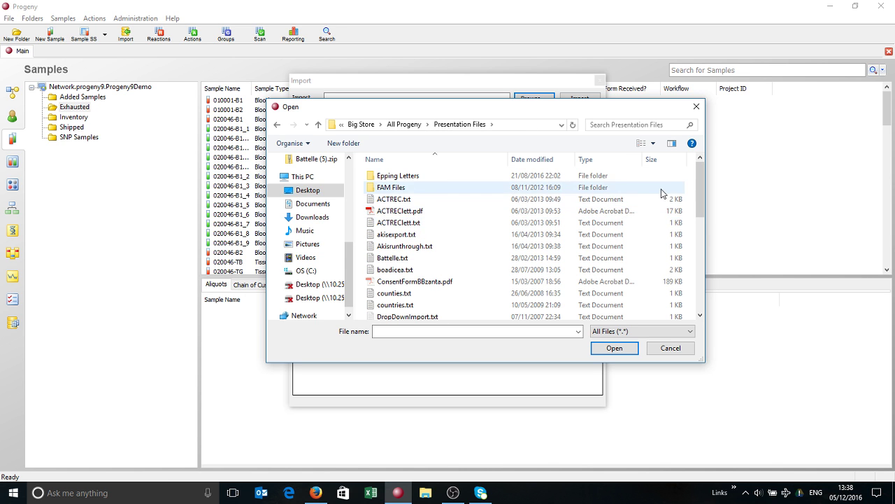
pyautogui.scroll(-7, 665, 224)
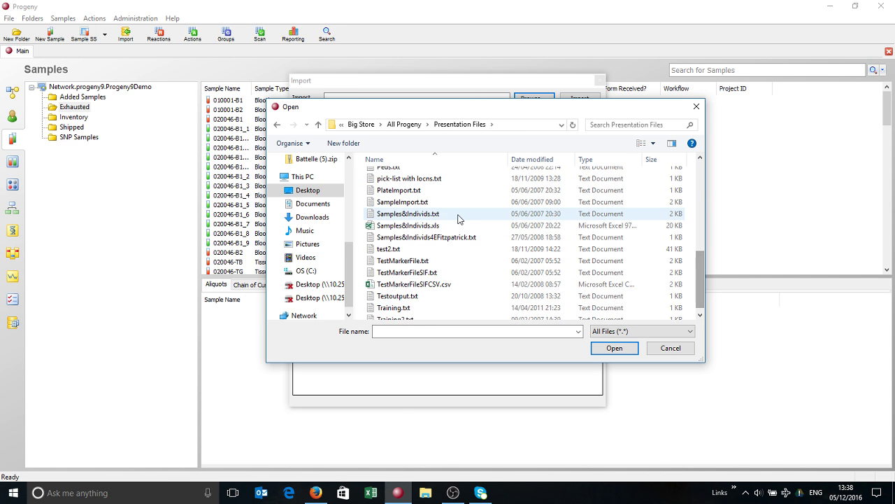
pyautogui.click(424, 203)
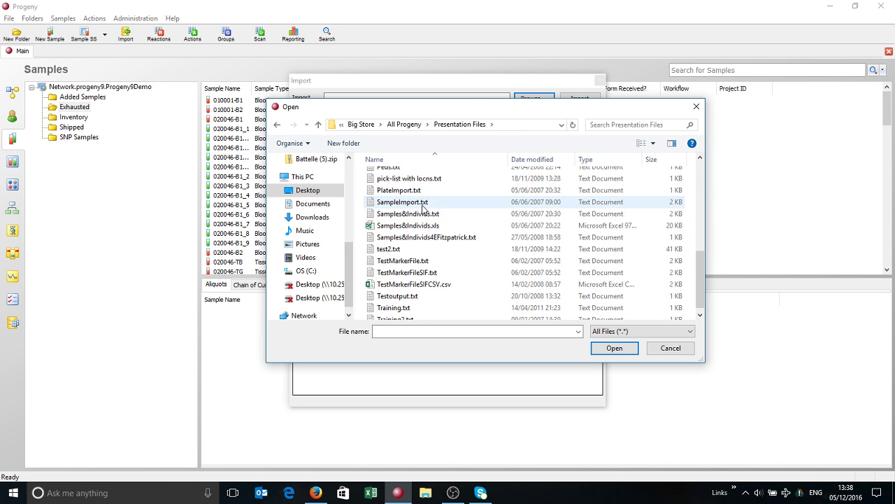
# Load SampleImport.txt into the preview and map the Sample ID column to Sample Name
pyautogui.click(613, 349)
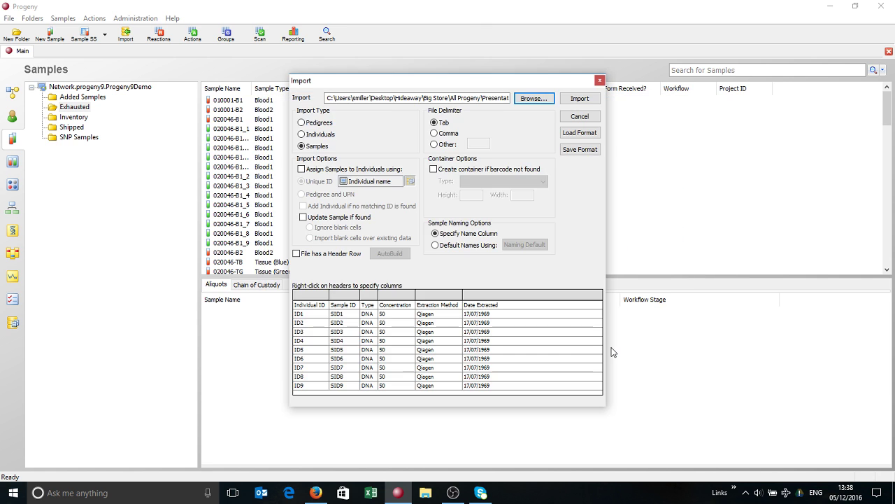
pyautogui.rightClick(311, 301)
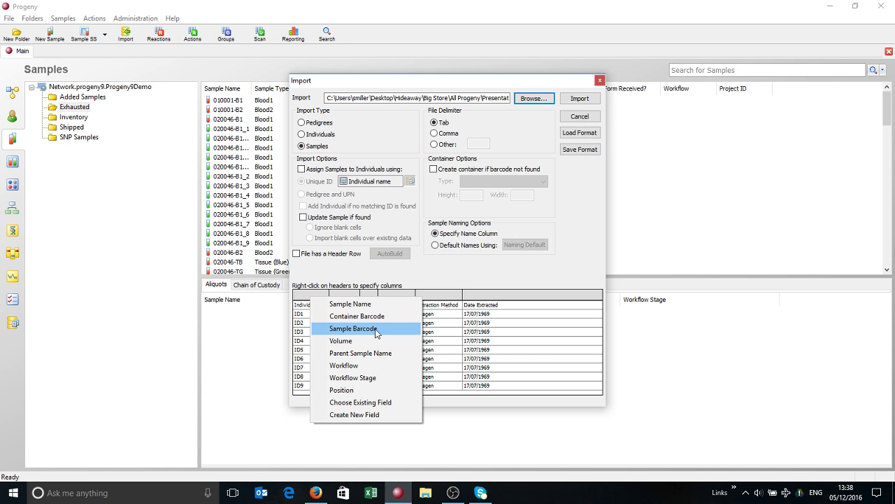
pyautogui.click(350, 295)
pyautogui.rightClick(342, 296)
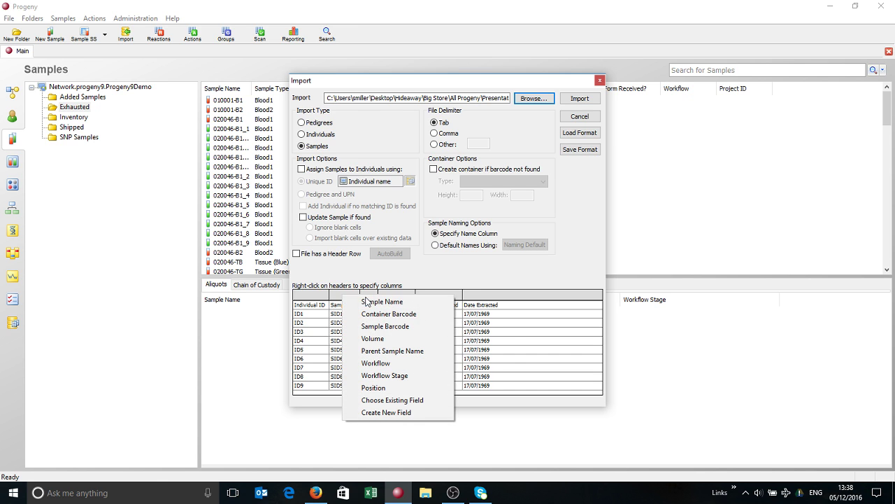
pyautogui.click(388, 307)
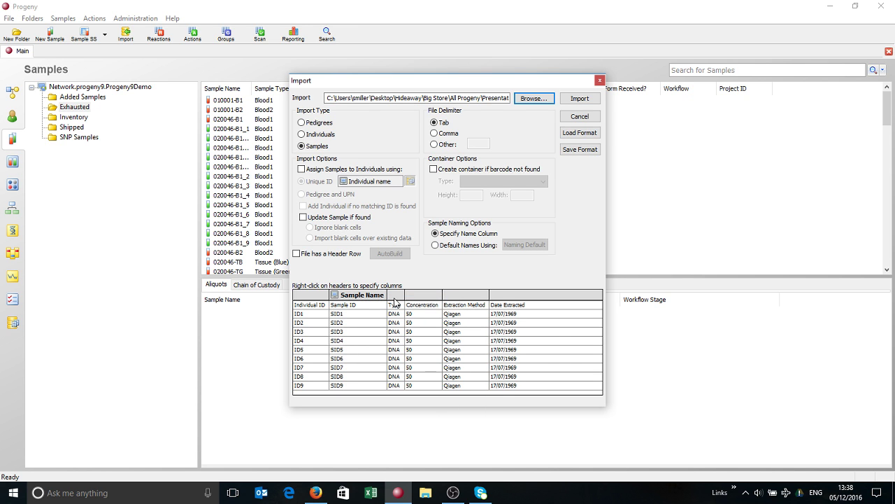
# Map the Type and third columns to the existing Sample Type and Concentration fields
pyautogui.rightClick(396, 300)
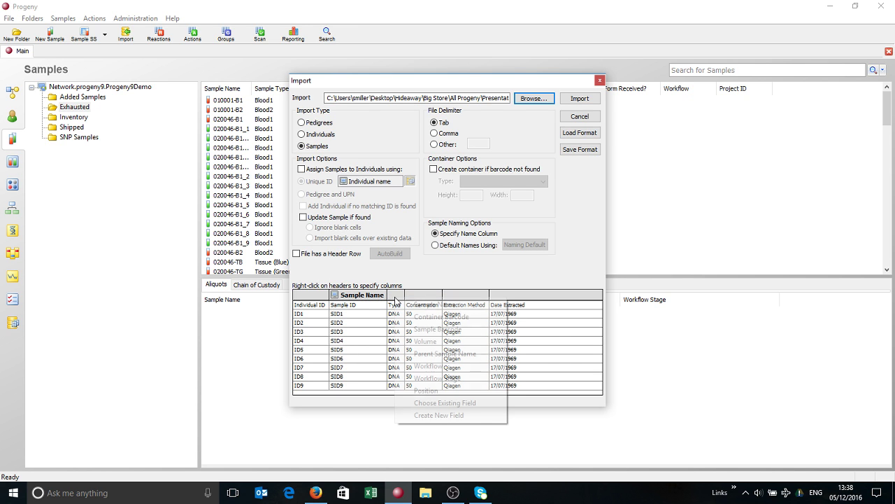
pyautogui.click(464, 403)
pyautogui.click(327, 191)
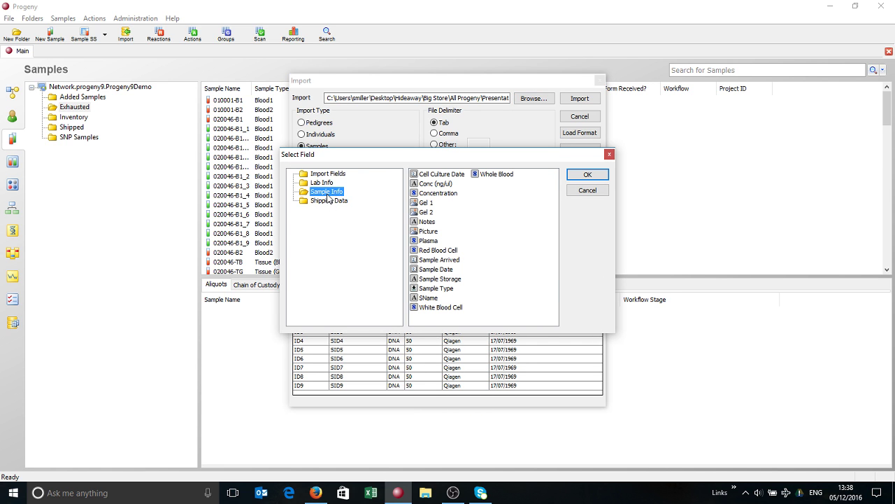
pyautogui.click(449, 288)
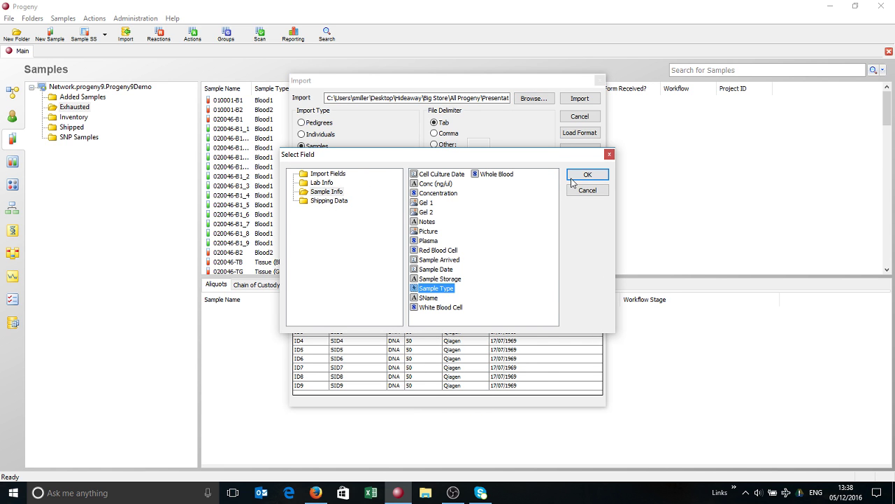
pyautogui.click(586, 175)
pyautogui.rightClick(469, 297)
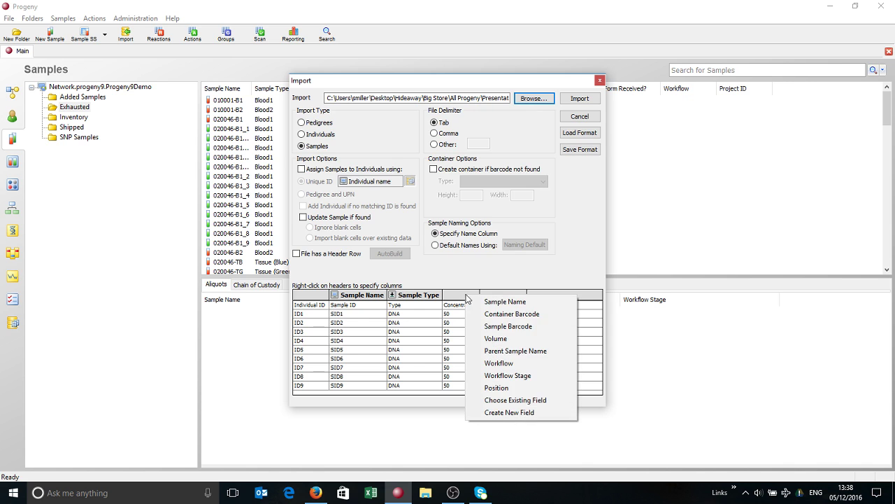
pyautogui.click(519, 400)
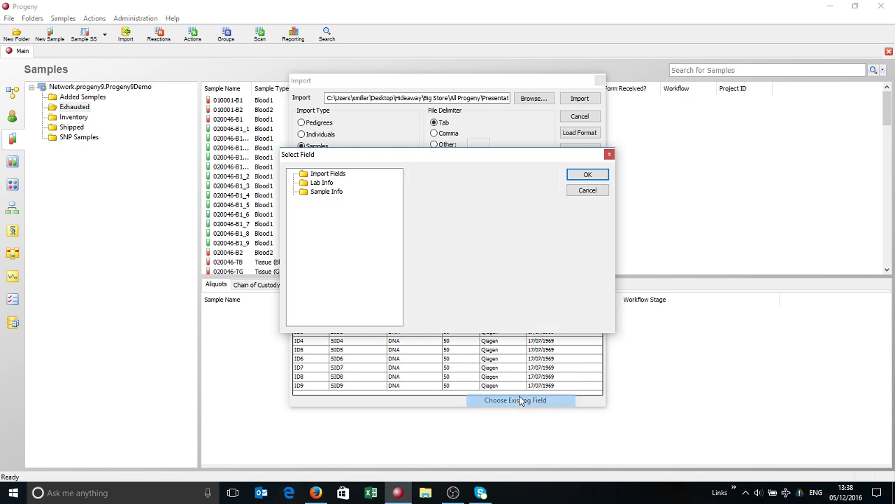
pyautogui.click(319, 191)
pyautogui.click(423, 195)
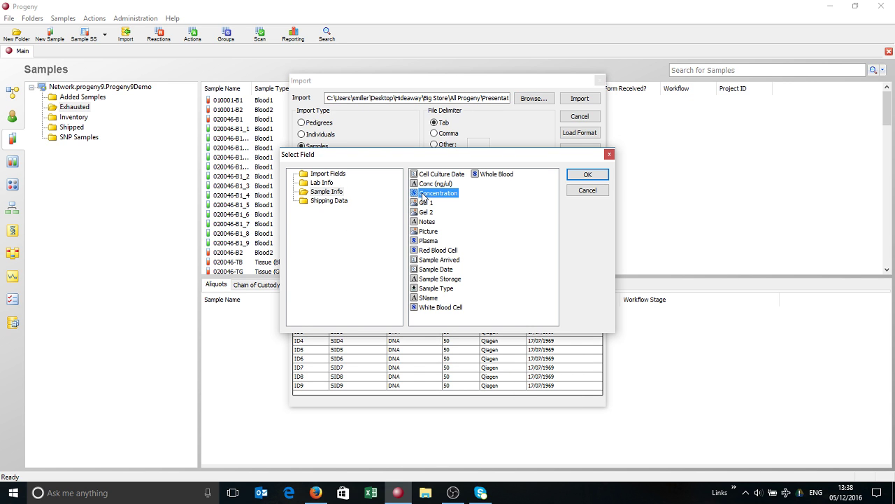
pyautogui.click(588, 174)
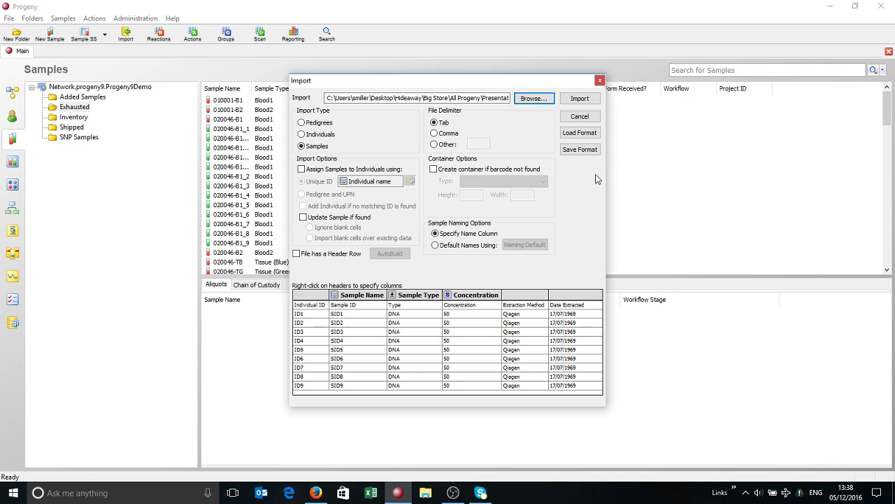
# Map the Extraction Method column to a new text field named Extractyion
pyautogui.rightClick(529, 295)
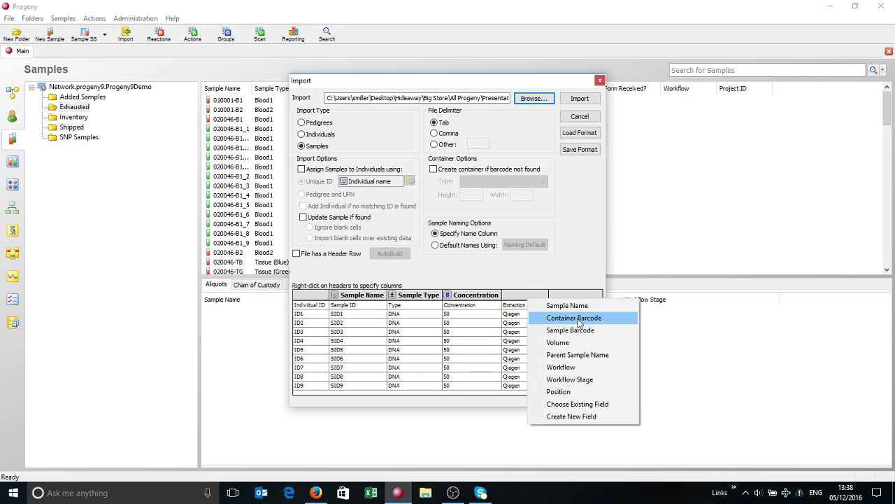
pyautogui.click(573, 404)
pyautogui.click(326, 192)
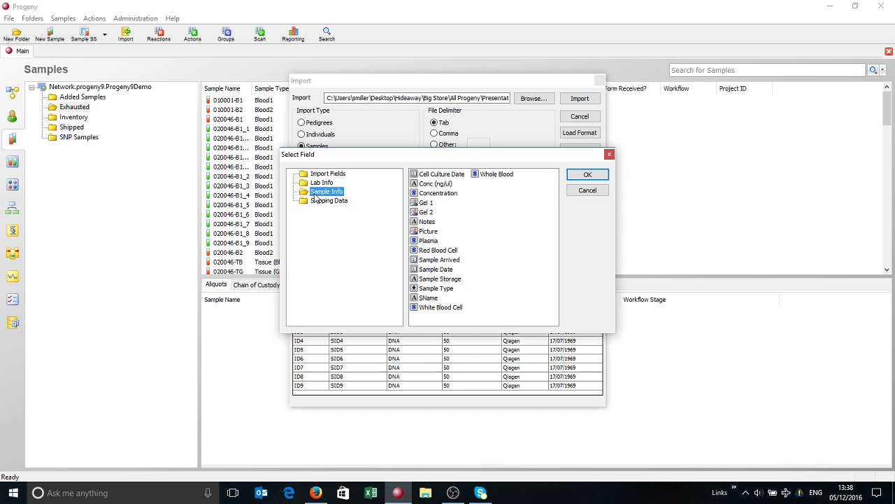
pyautogui.click(316, 202)
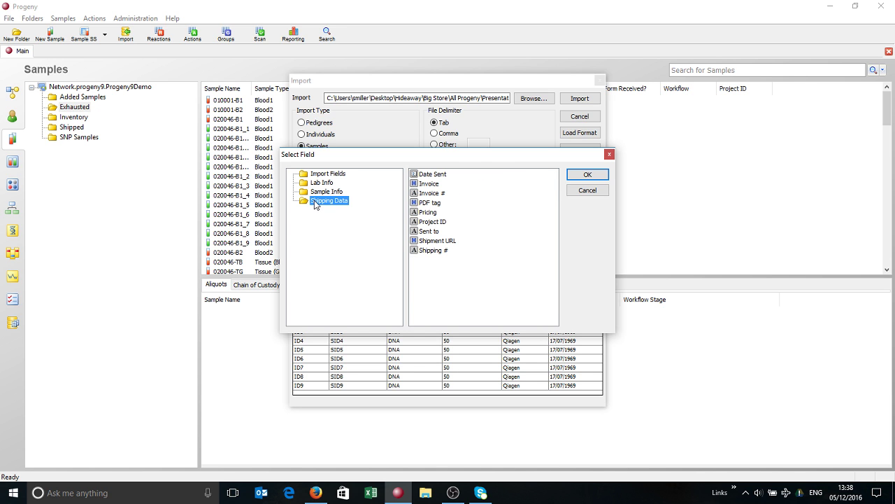
pyautogui.click(575, 194)
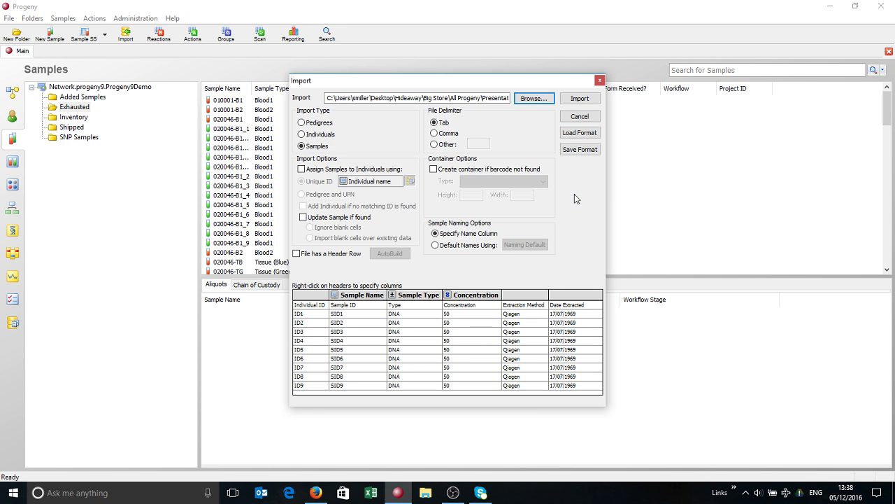
pyautogui.rightClick(516, 296)
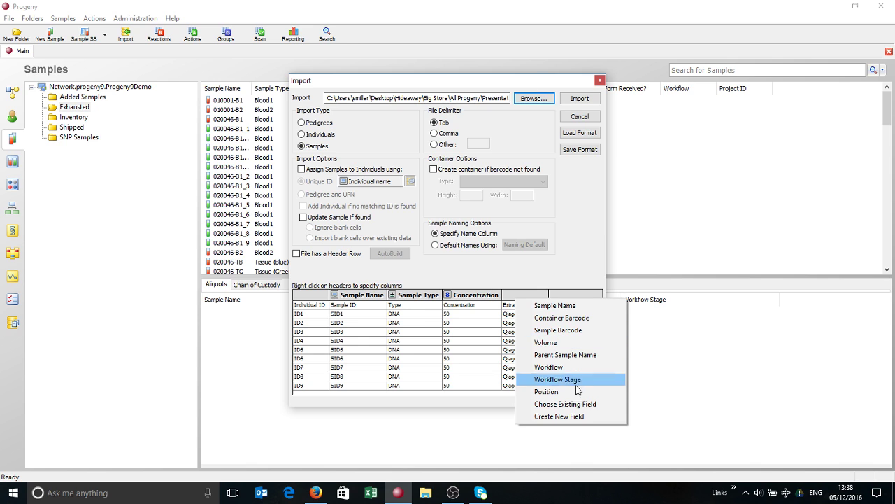
pyautogui.click(568, 415)
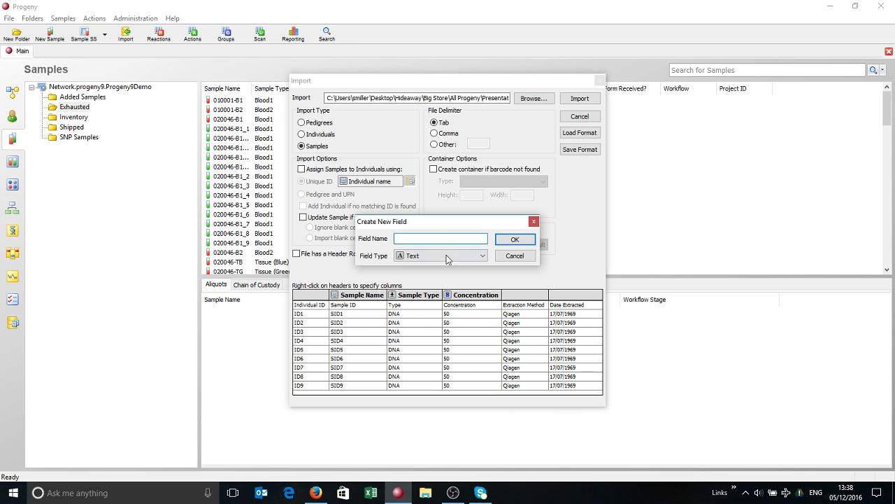
pyautogui.write('Extractyion')
pyautogui.press('Return')
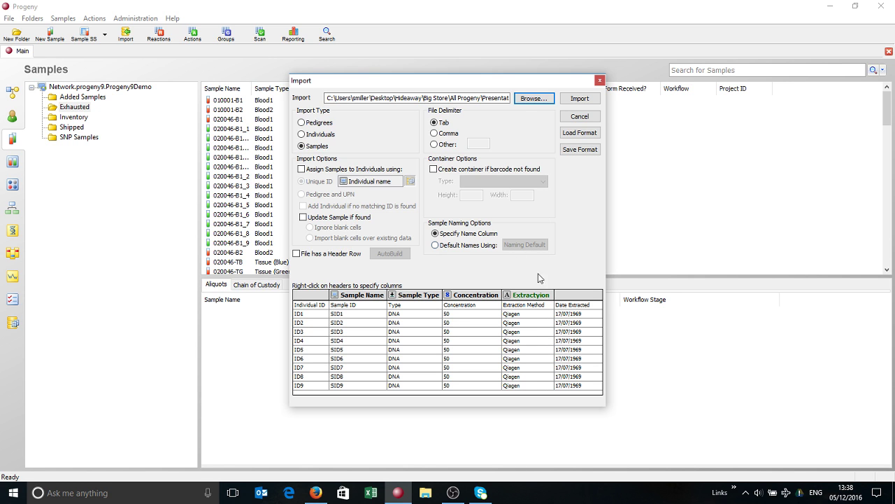
# Map the Date Extracted column to a new Date field named Date Extracted
pyautogui.rightClick(564, 296)
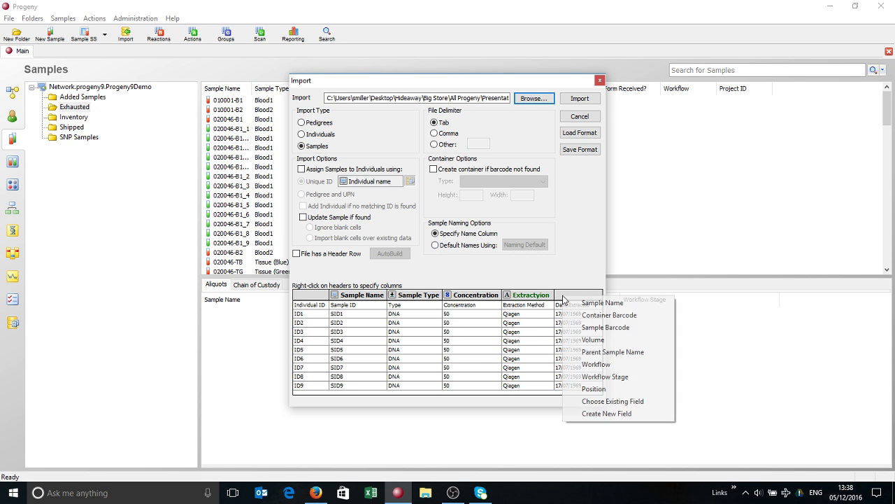
pyautogui.click(619, 413)
pyautogui.click(426, 257)
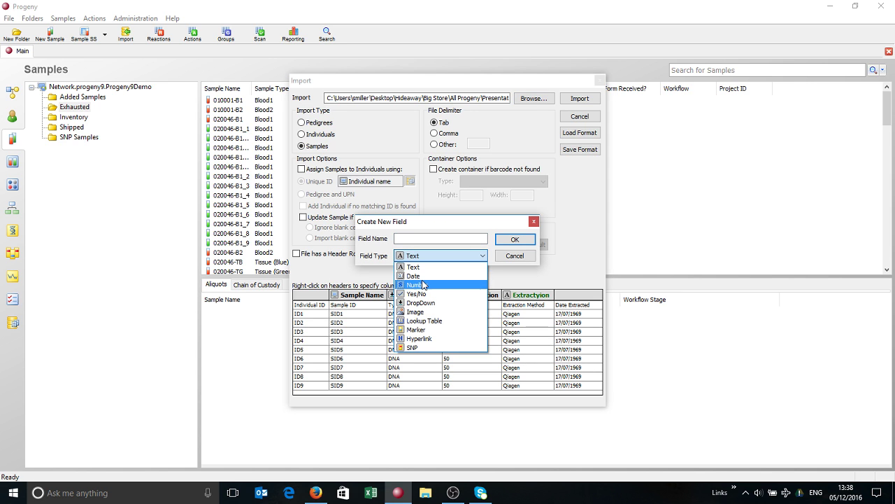
pyautogui.click(423, 277)
pyautogui.click(423, 239)
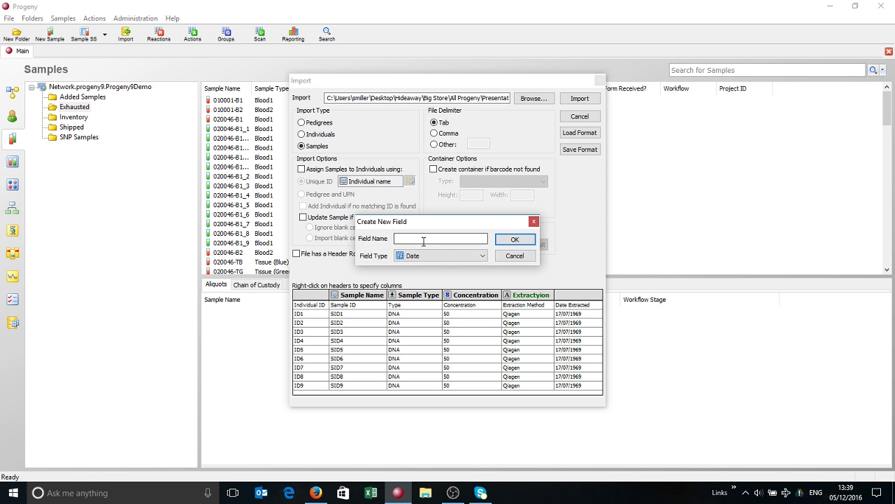
pyautogui.write('Date Extracted')
pyautogui.click(529, 238)
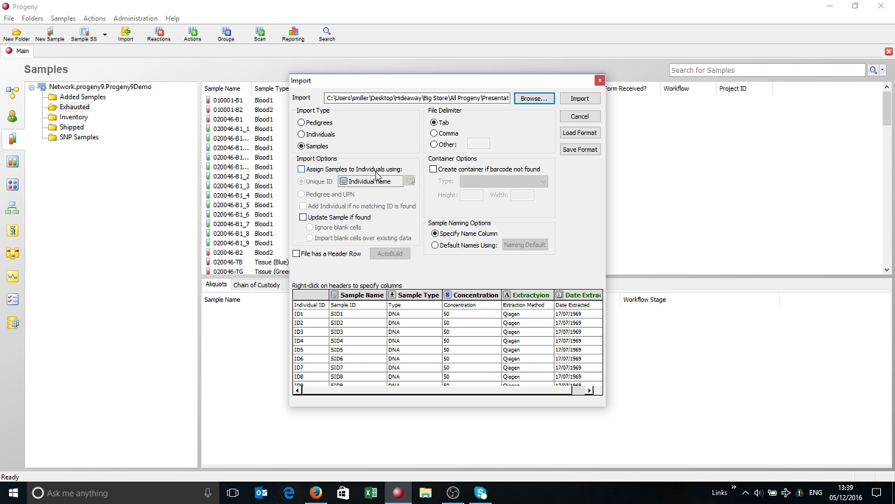
# Enable Assign Samples to Individuals, map the first column to Unique ID, and run the import
pyautogui.click(304, 171)
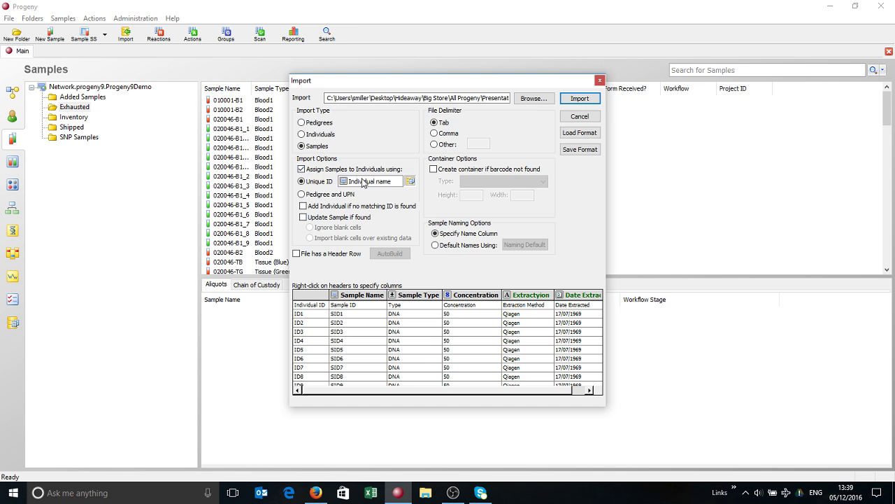
pyautogui.rightClick(317, 297)
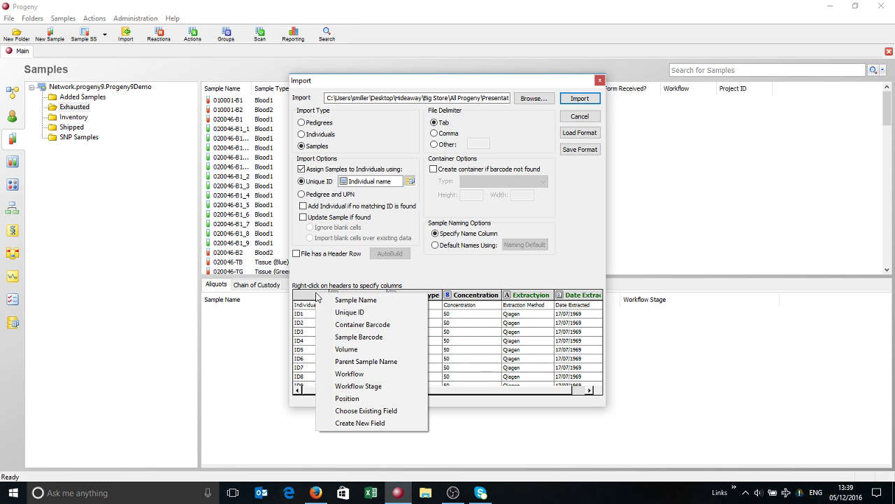
pyautogui.click(349, 312)
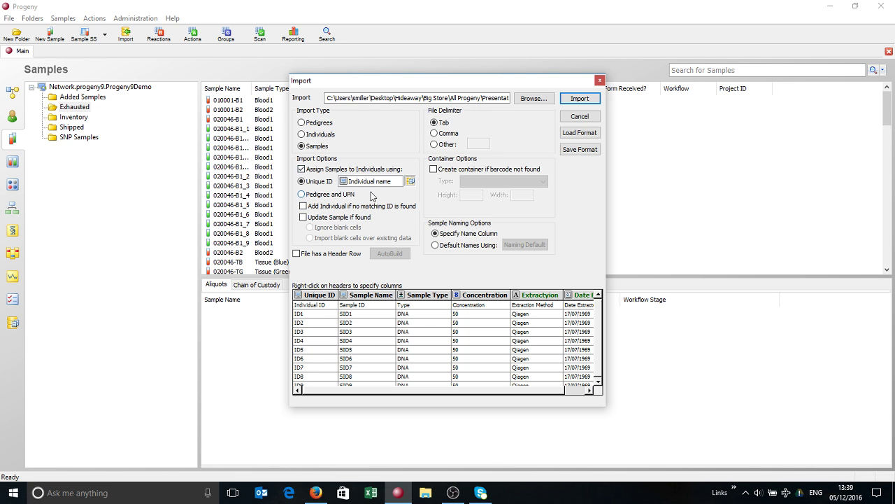
pyautogui.click(575, 100)
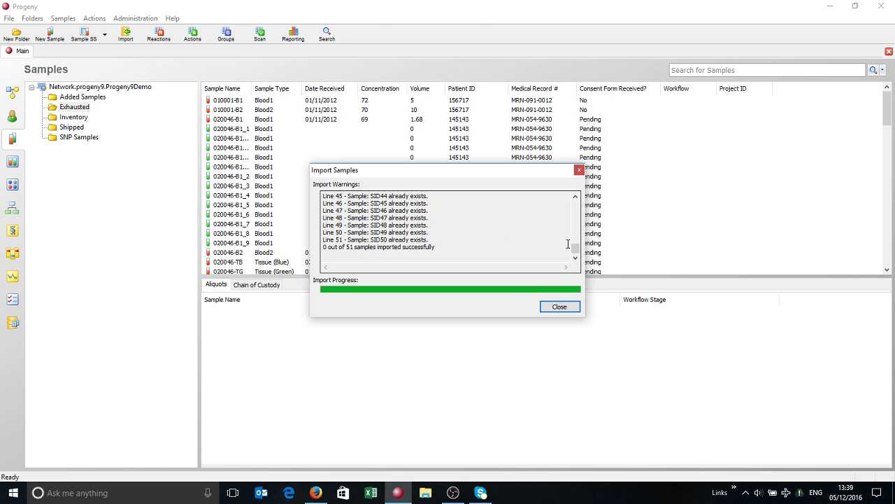
# Scroll through the already-exists import warnings and close the Import Samples dialog
pyautogui.moveTo(576, 247); pyautogui.dragTo(575, 201)
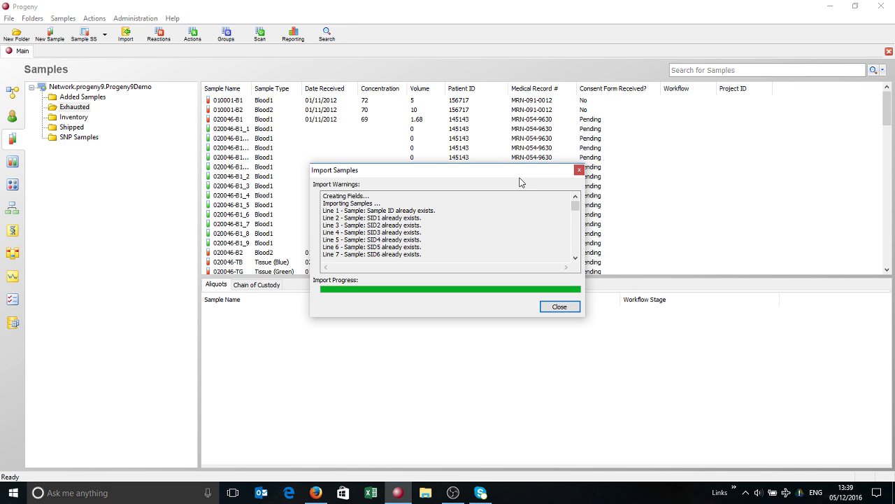
pyautogui.click(560, 307)
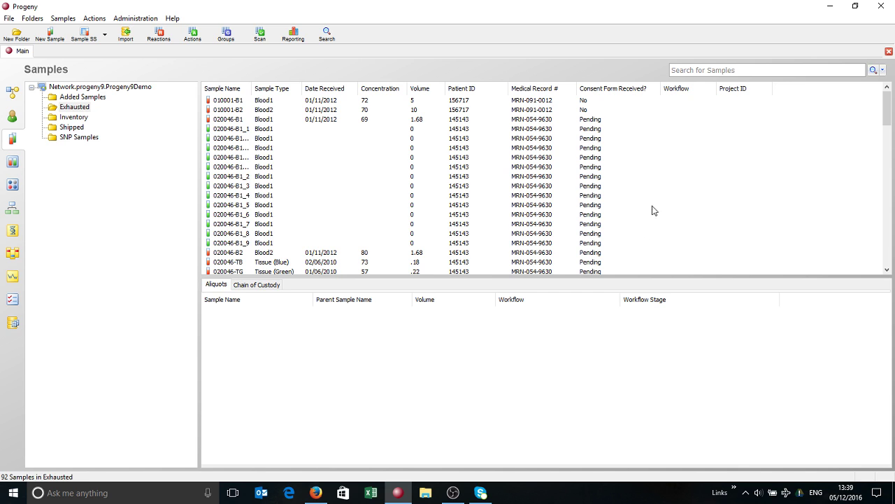
# In Inventory, expand -20 Freezer > 20_Shelf1 and list Box2's four DNA samples
pyautogui.click(13, 162)
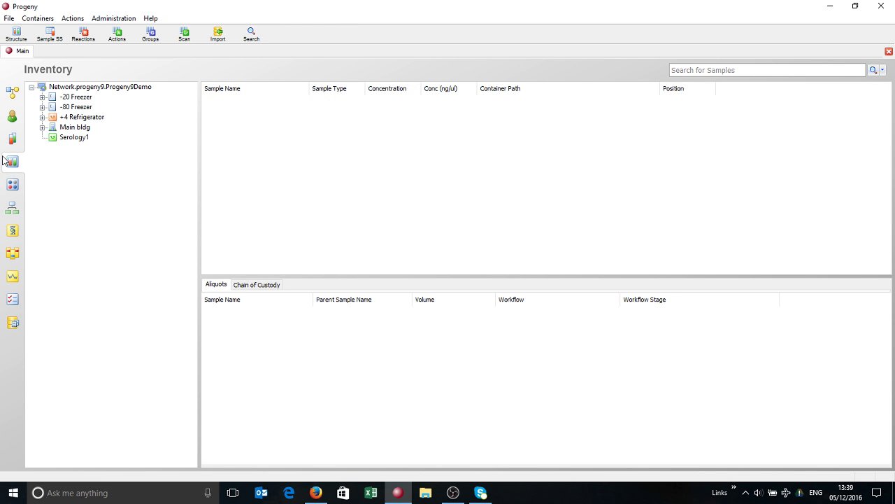
pyautogui.click(42, 98)
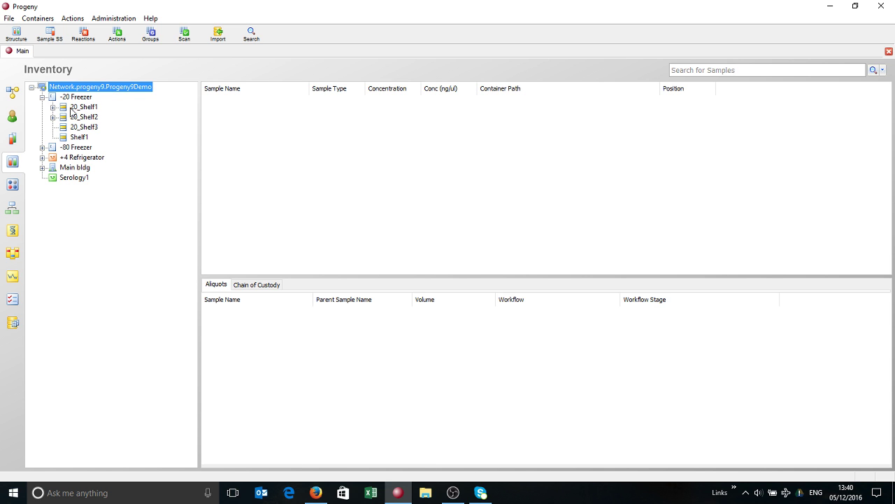
pyautogui.click(53, 107)
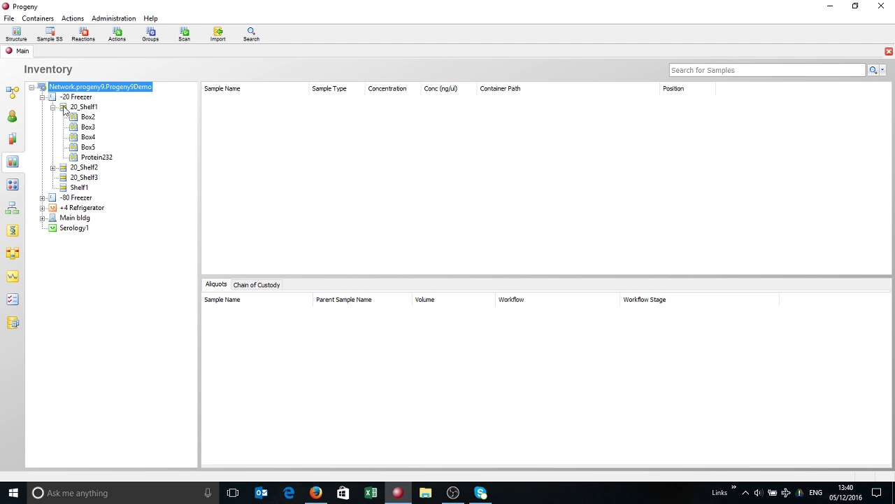
pyautogui.click(62, 109)
pyautogui.click(78, 119)
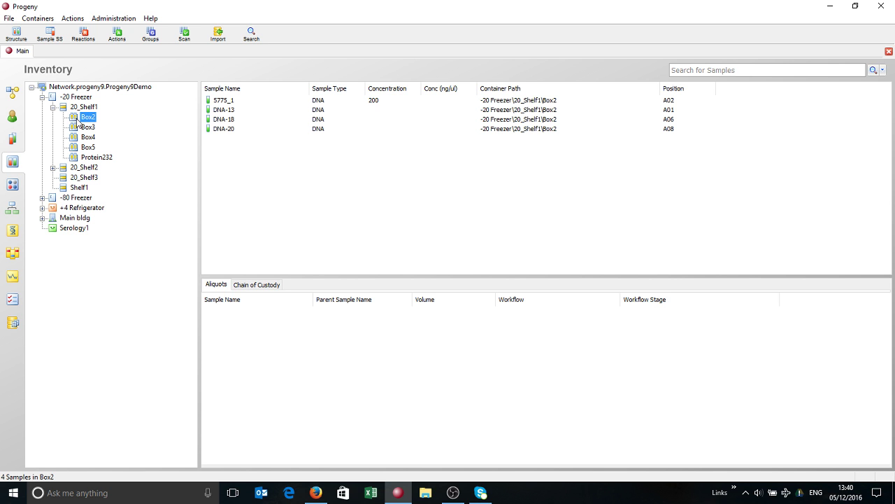
pyautogui.rightClick(77, 120)
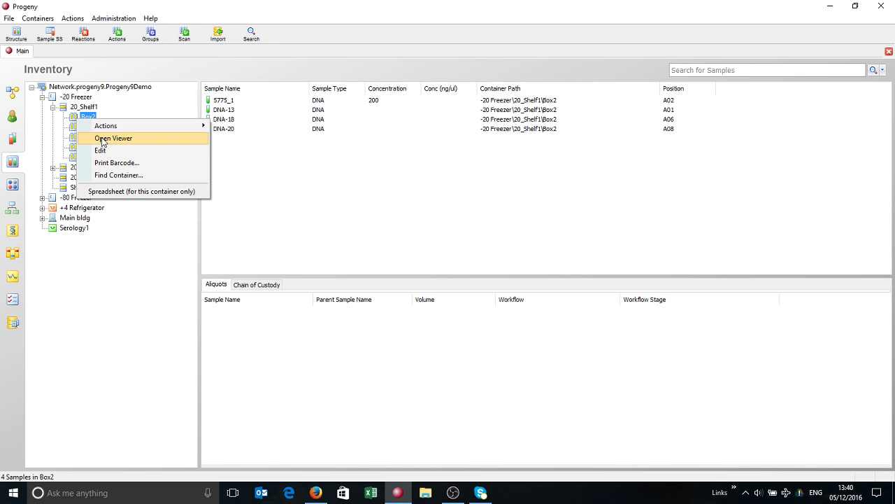
# Open Box2's plate layout, view DNA-13's full data sheet from well A01, then return
pyautogui.click(101, 137)
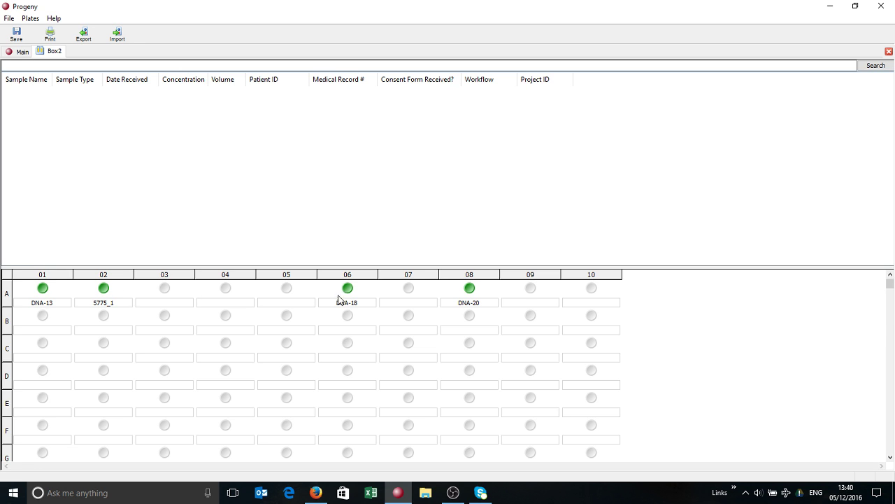
pyautogui.rightClick(43, 289)
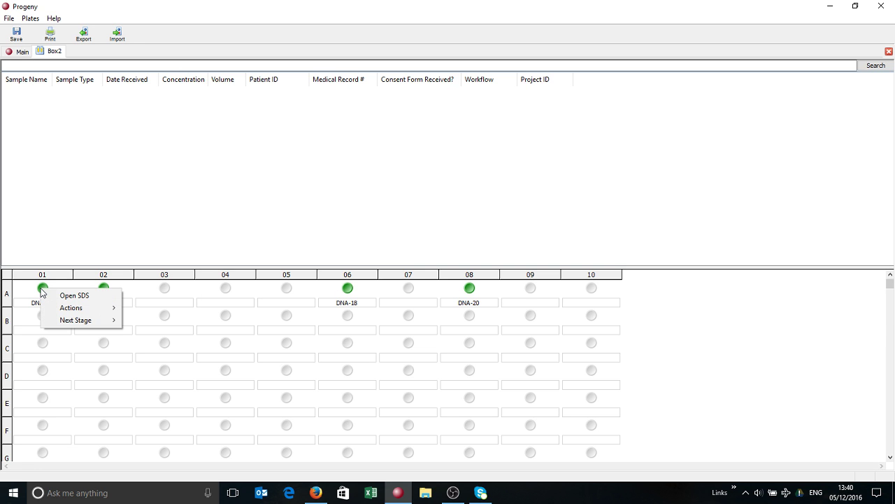
pyautogui.click(63, 296)
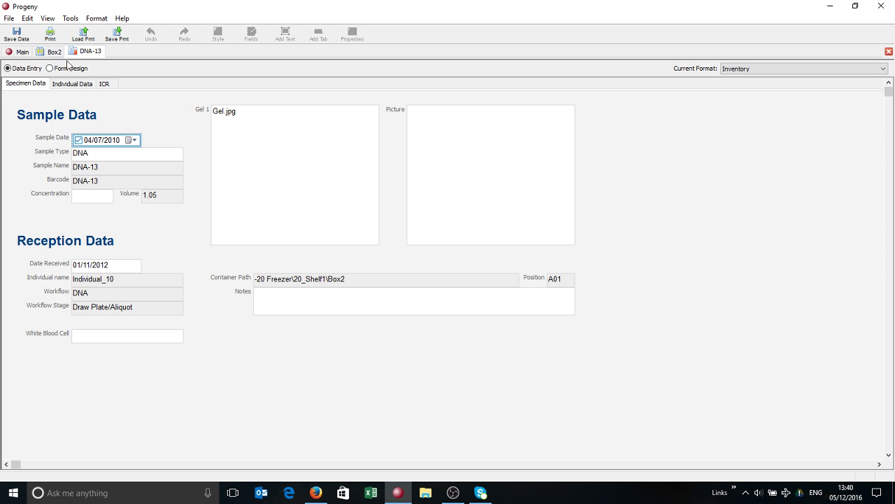
pyautogui.click(55, 52)
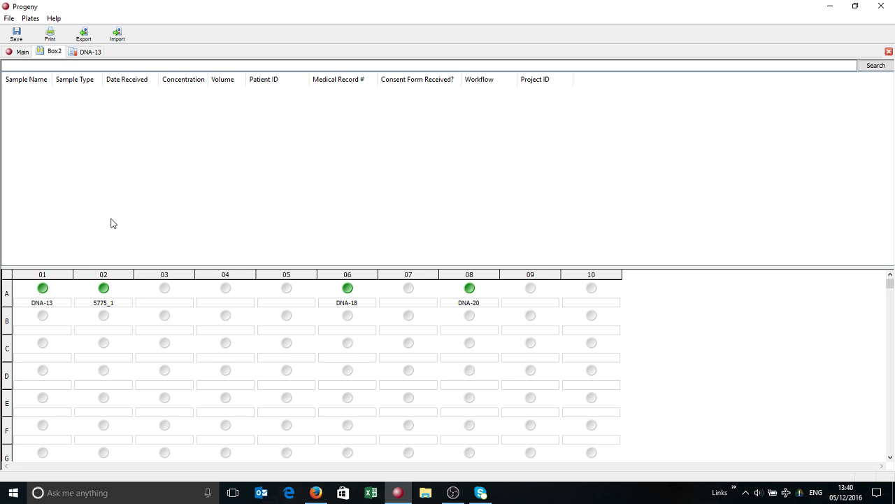
# Look through well A01's sample options, then close the DNA-13 tab and the Box2 tab
pyautogui.rightClick(43, 293)
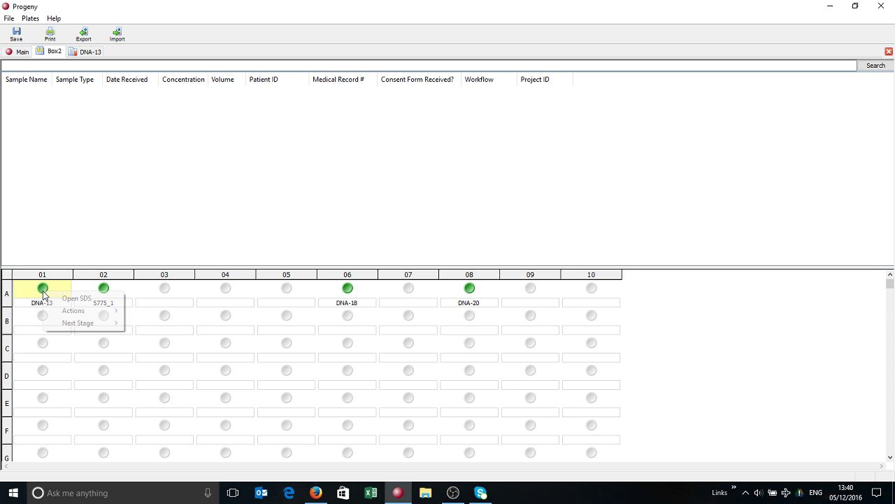
pyautogui.moveTo(70, 310)
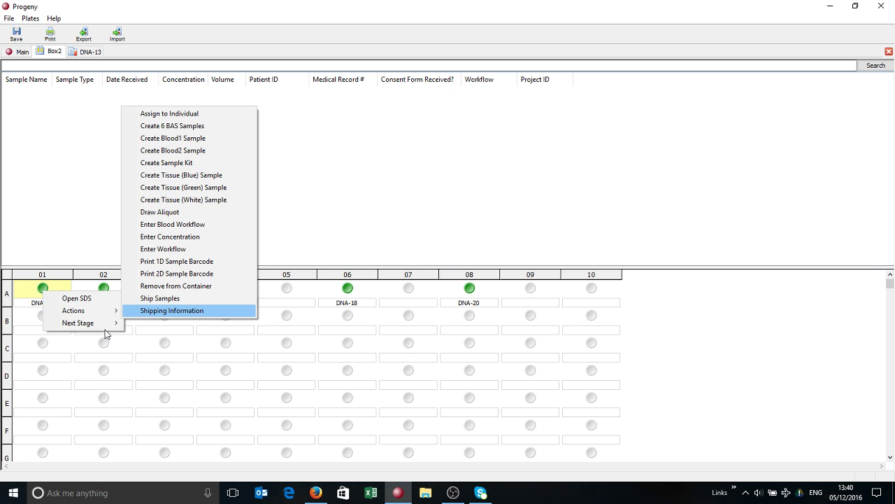
pyautogui.moveTo(107, 329)
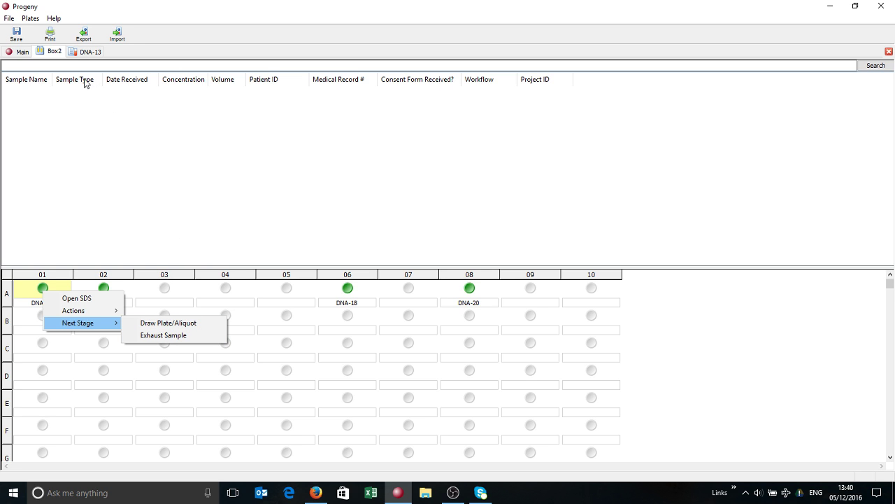
pyautogui.rightClick(80, 56)
pyautogui.click(89, 62)
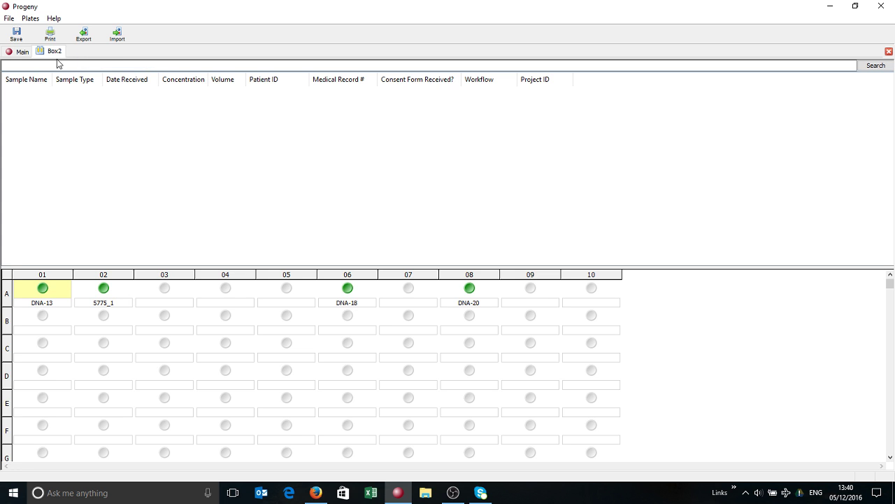
pyautogui.rightClick(50, 51)
pyautogui.click(61, 57)
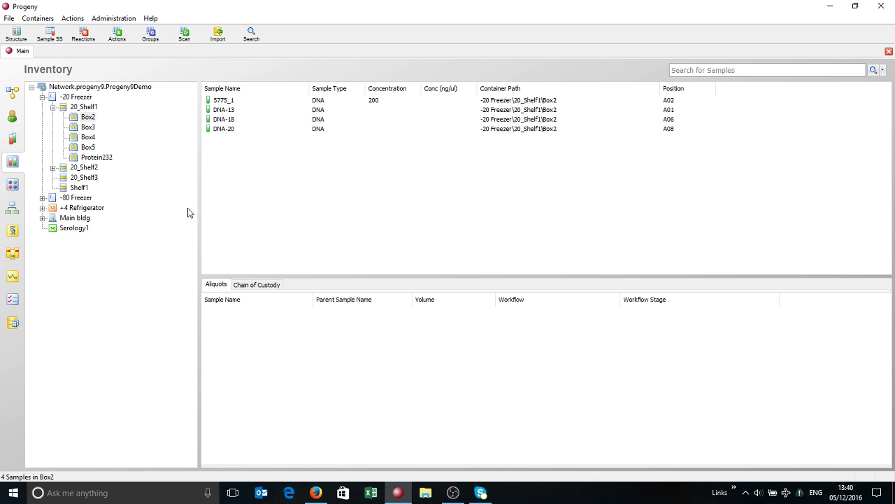
pyautogui.click(16, 35)
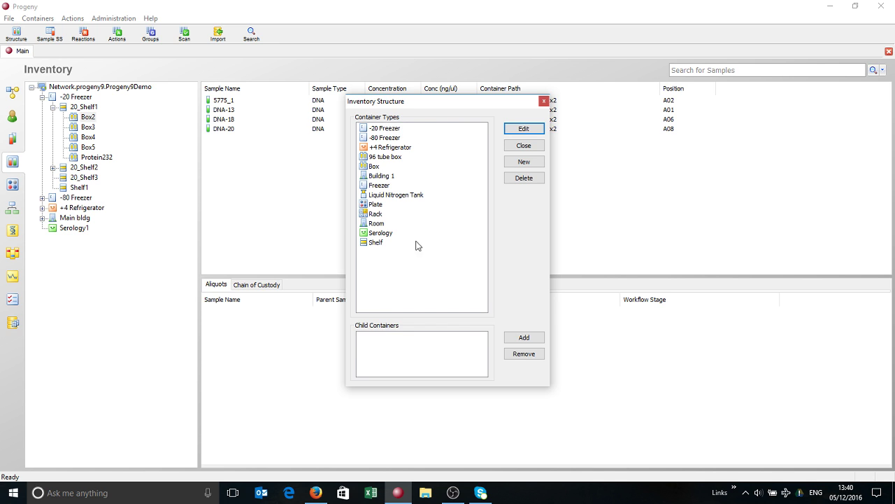
pyautogui.click(386, 130)
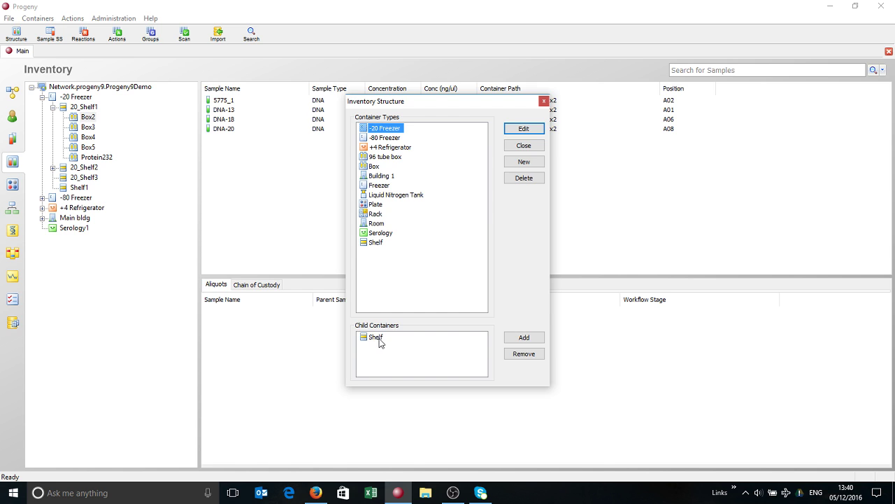
pyautogui.click(377, 249)
pyautogui.click(377, 244)
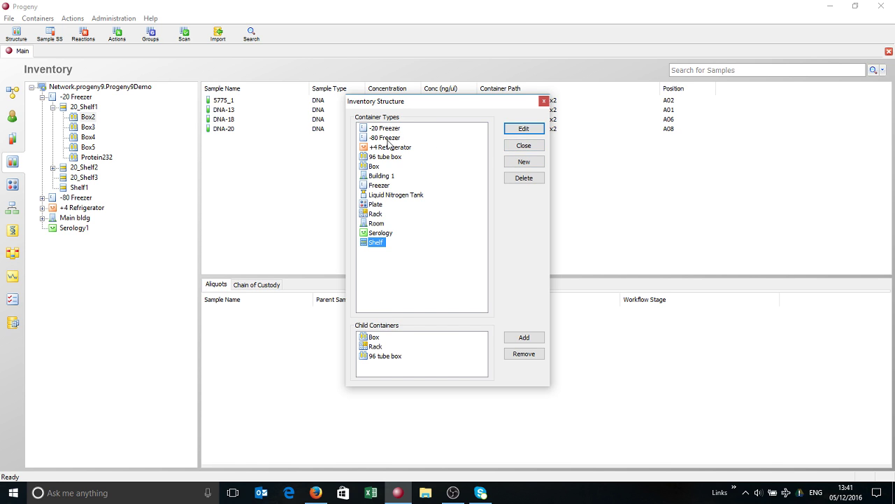
pyautogui.click(521, 145)
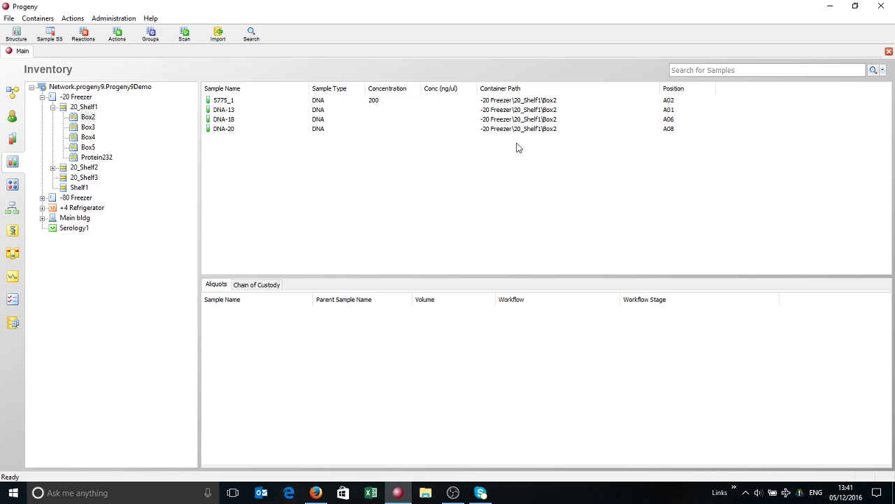
pyautogui.rightClick(85, 119)
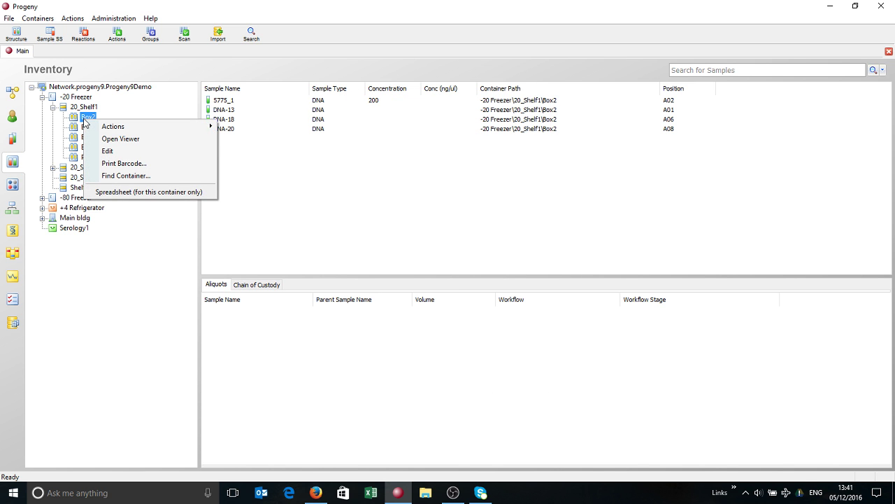
pyautogui.click(107, 152)
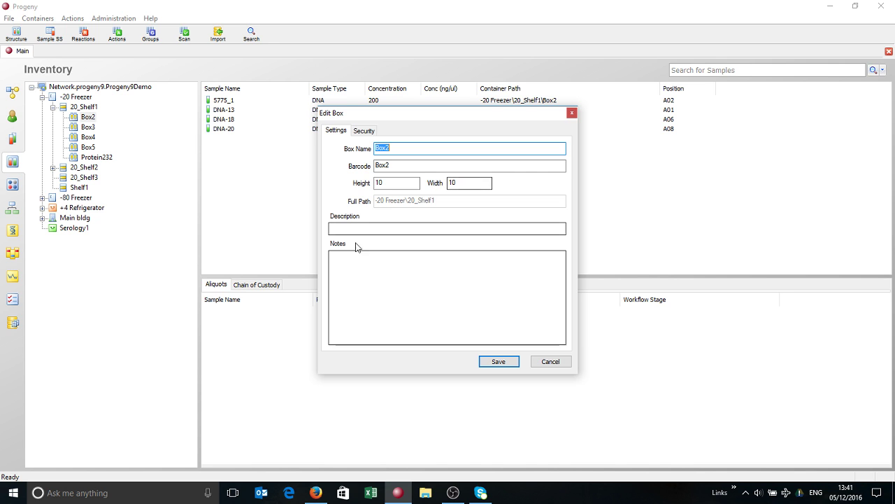
pyautogui.click(364, 132)
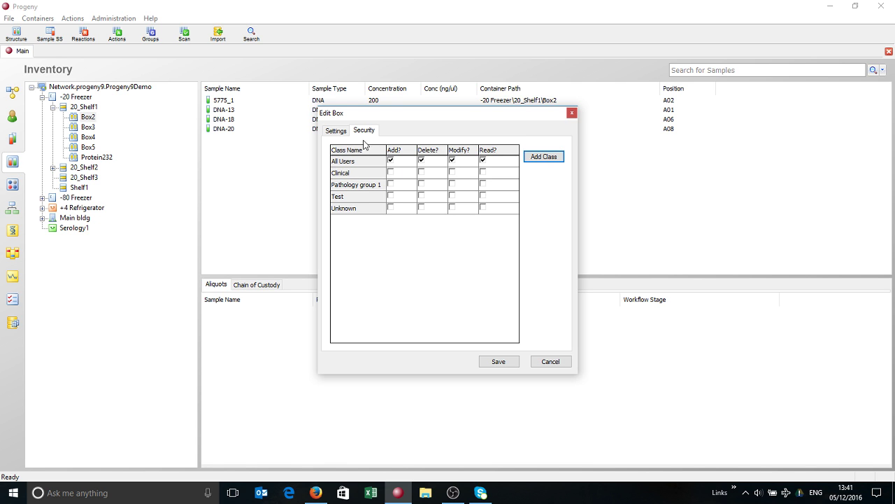
pyautogui.click(344, 134)
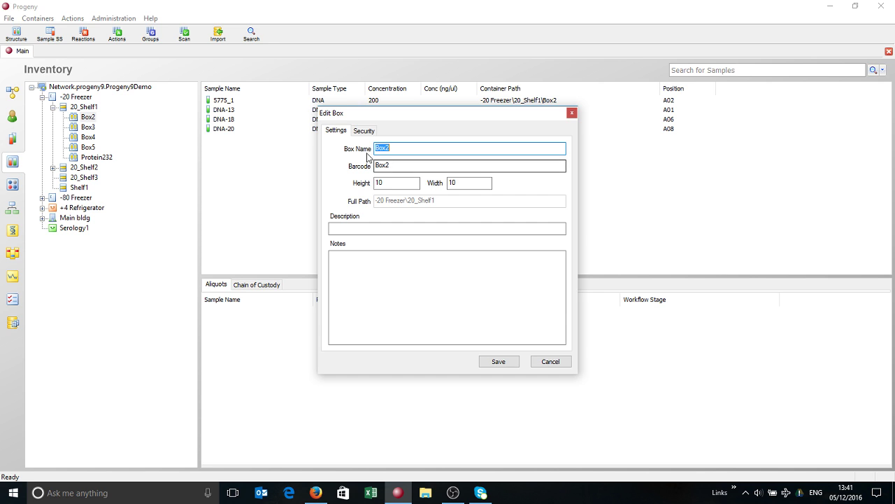
pyautogui.click(540, 365)
pyautogui.rightClick(86, 119)
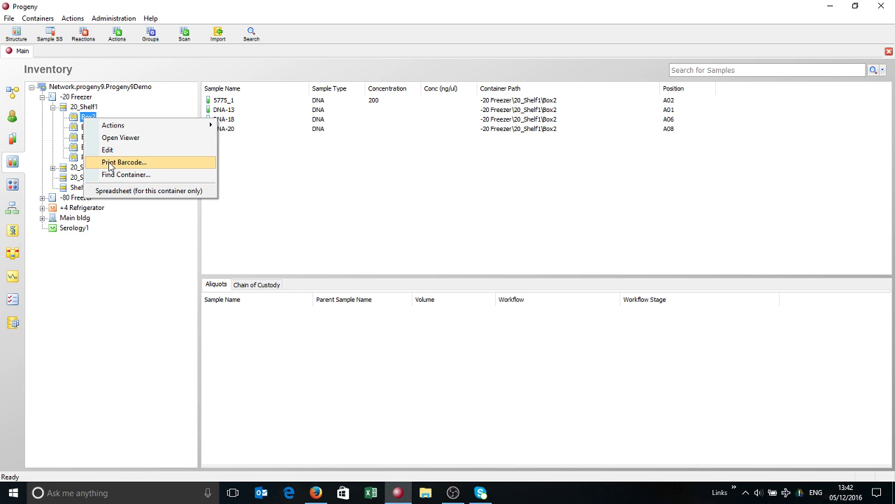
pyautogui.click(114, 252)
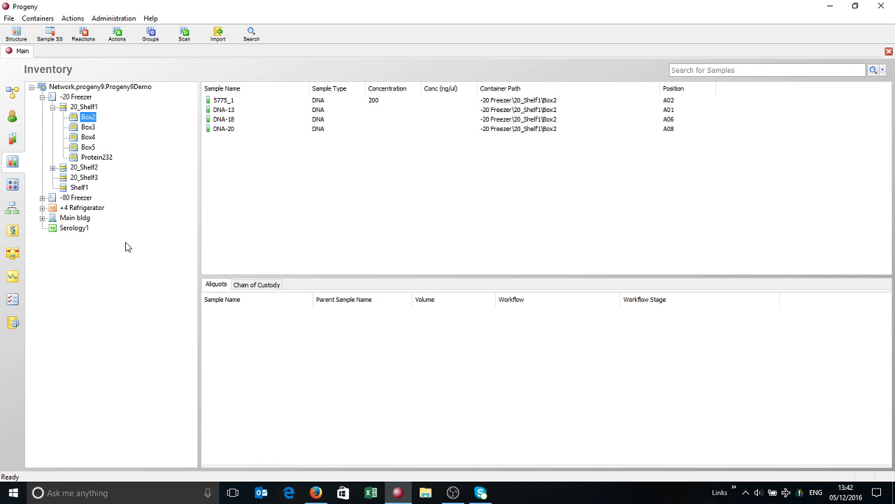
# List the Added Containers and the 12 imported BoxAlpha containers, then show the DNA workflow
pyautogui.click(16, 185)
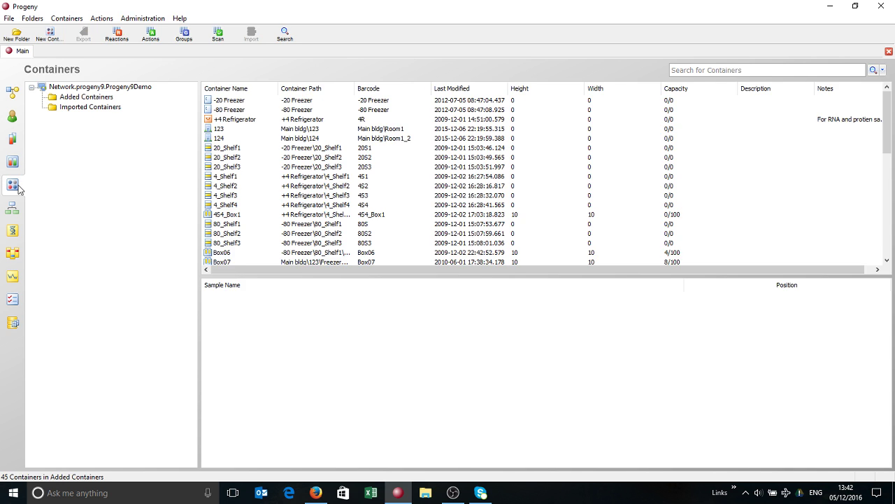
pyautogui.click(70, 98)
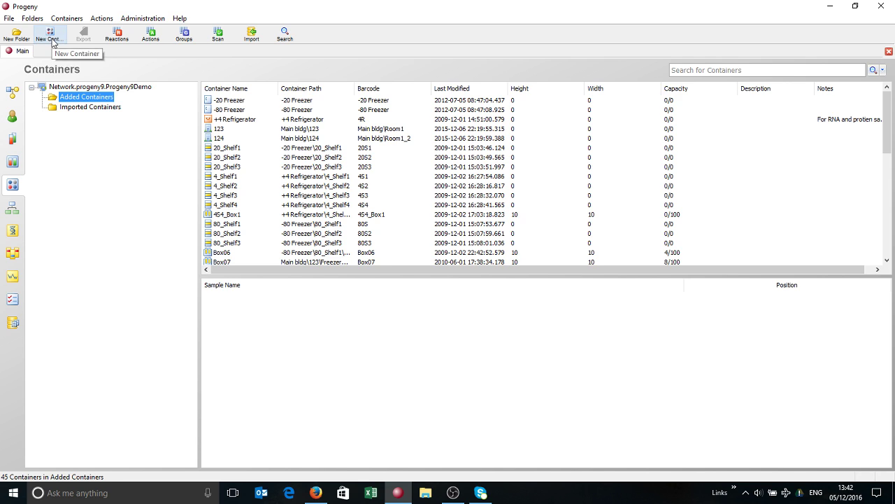
pyautogui.click(89, 108)
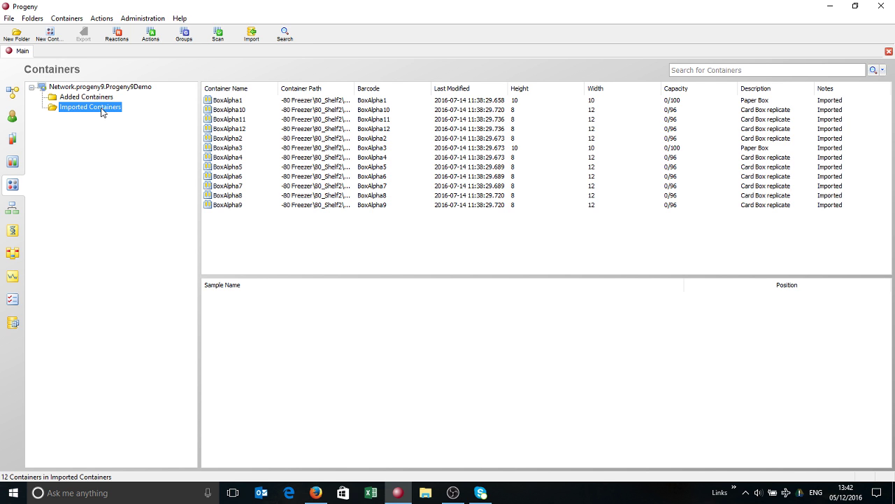
pyautogui.click(15, 209)
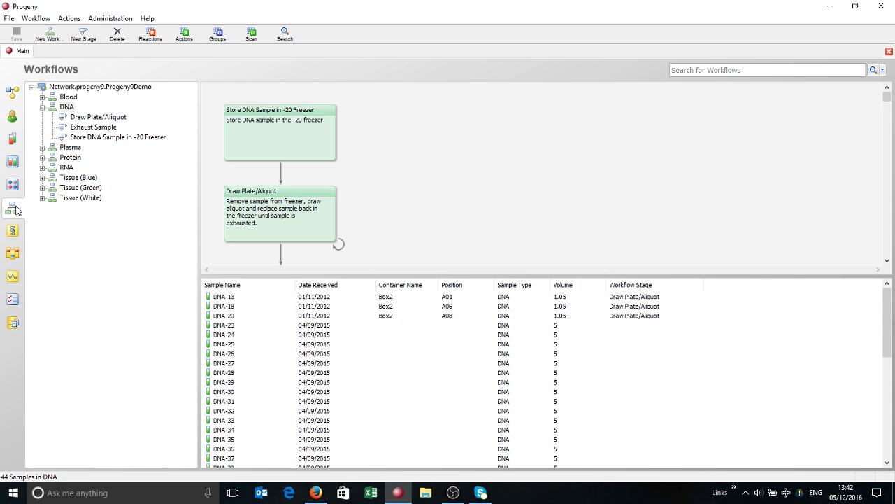
# Collapse the DNA workflow node and show the defined actions such as Extract DNA
pyautogui.click(43, 108)
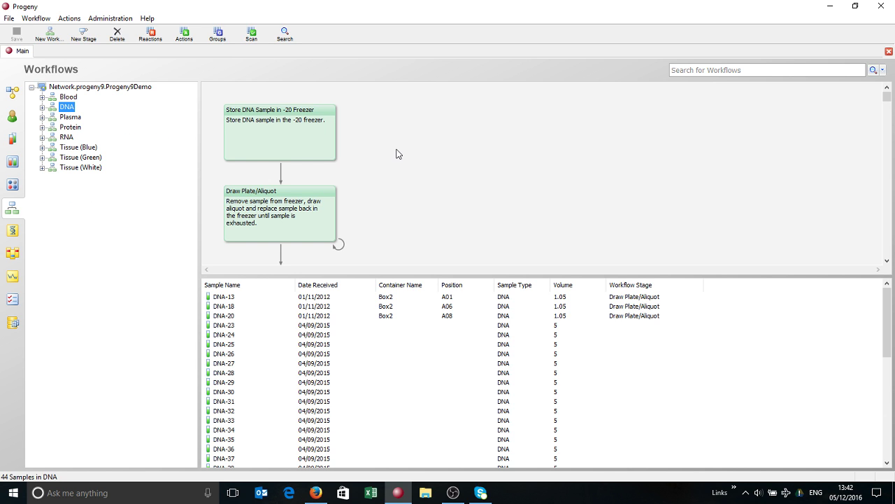
pyautogui.click(185, 35)
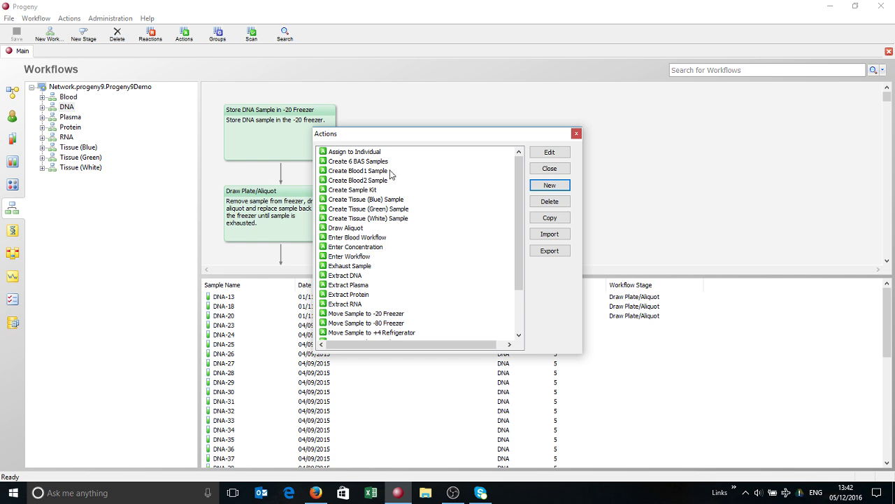
pyautogui.click(356, 190)
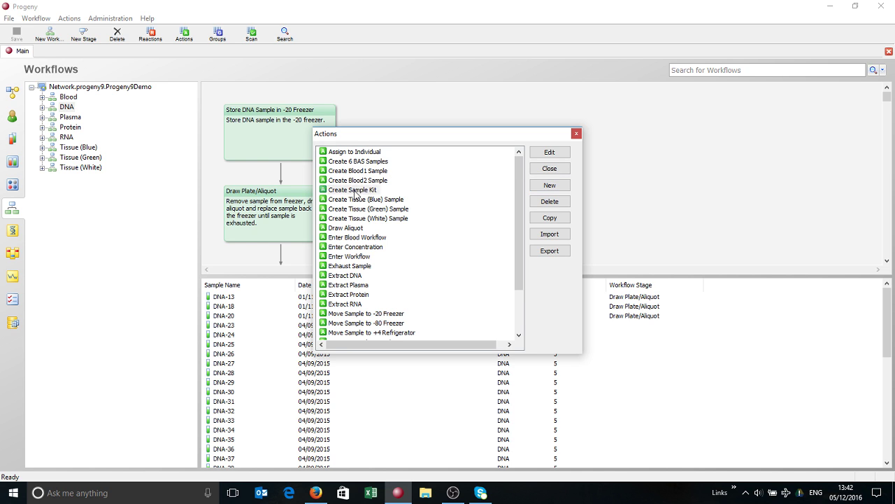
pyautogui.click(543, 156)
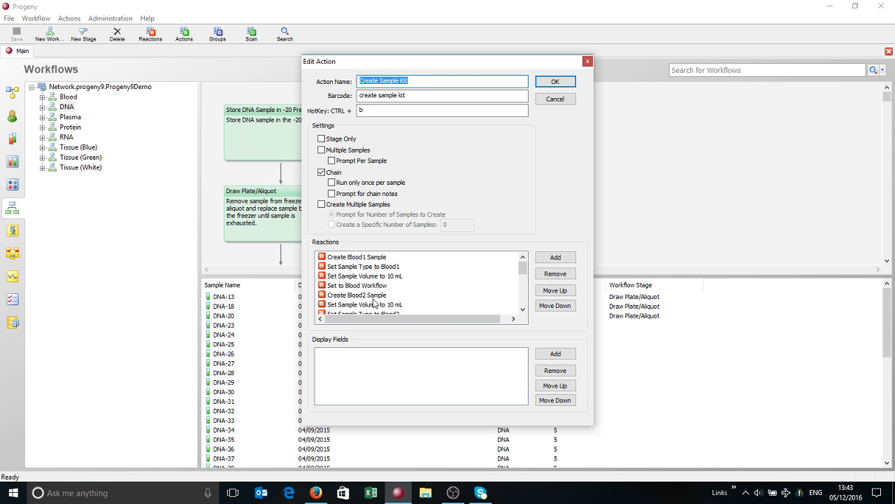
pyautogui.moveTo(522, 269); pyautogui.dragTo(520, 311)
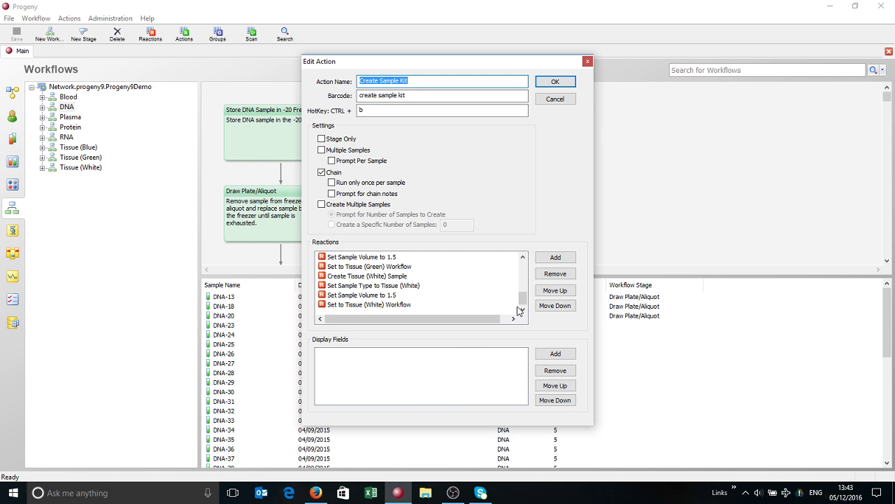
# Discard the action definition edits, run Create Sample Kit in a scan session, then close it
pyautogui.click(555, 99)
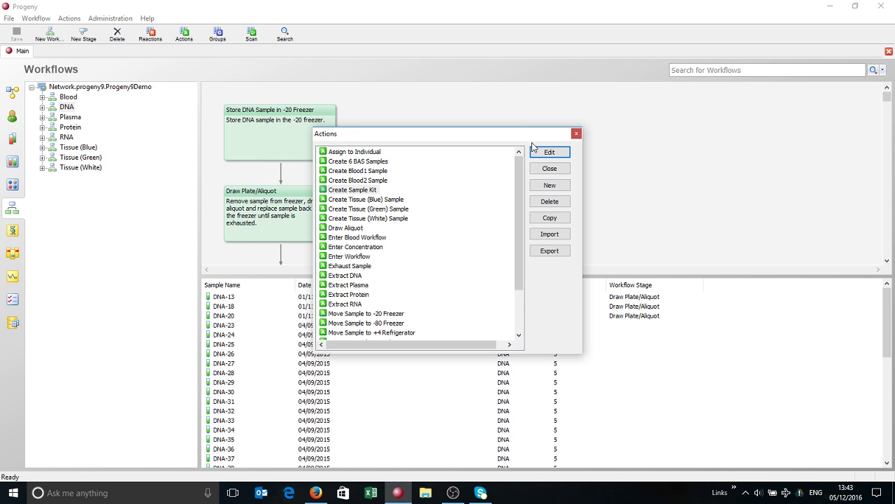
pyautogui.click(544, 170)
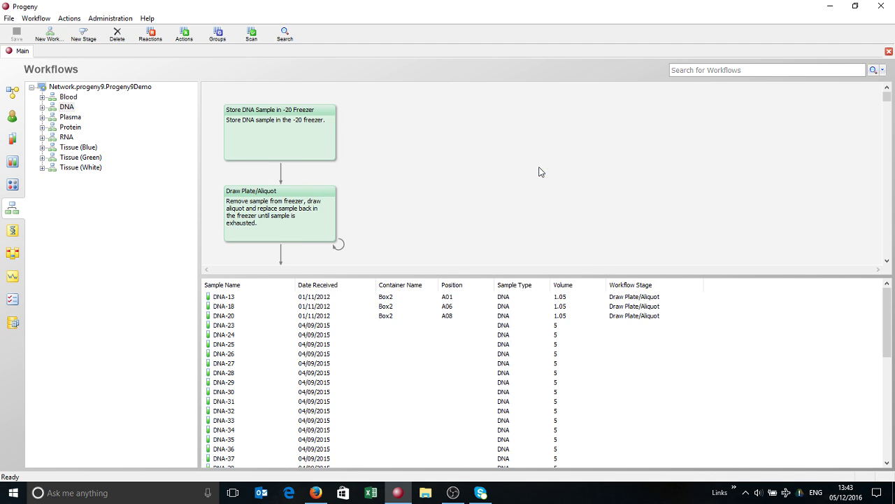
pyautogui.click(251, 33)
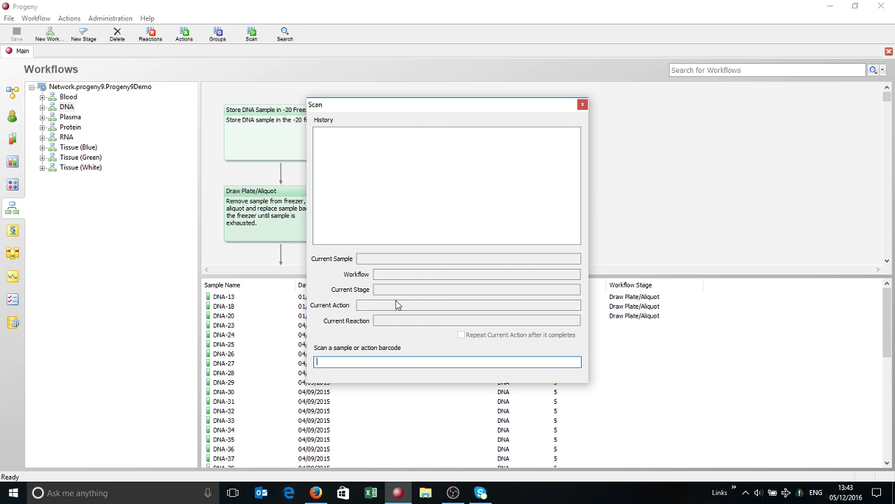
pyautogui.rightClick(362, 305)
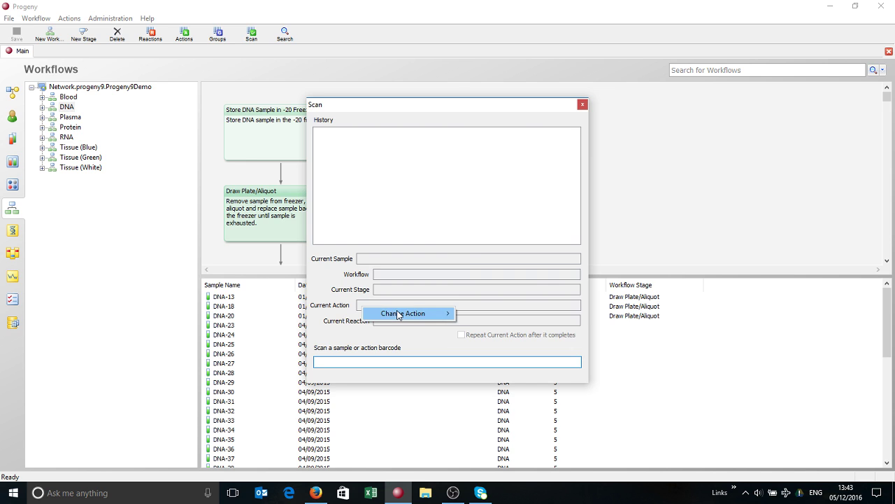
pyautogui.moveTo(399, 314)
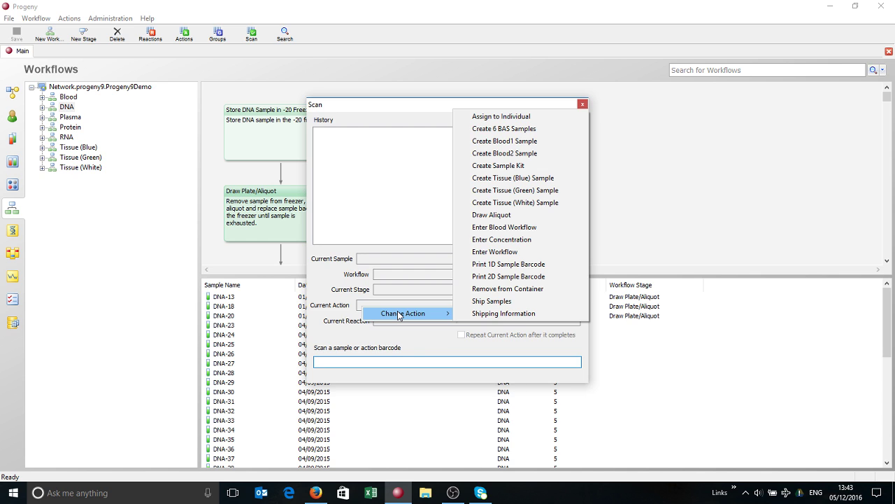
pyautogui.click(496, 166)
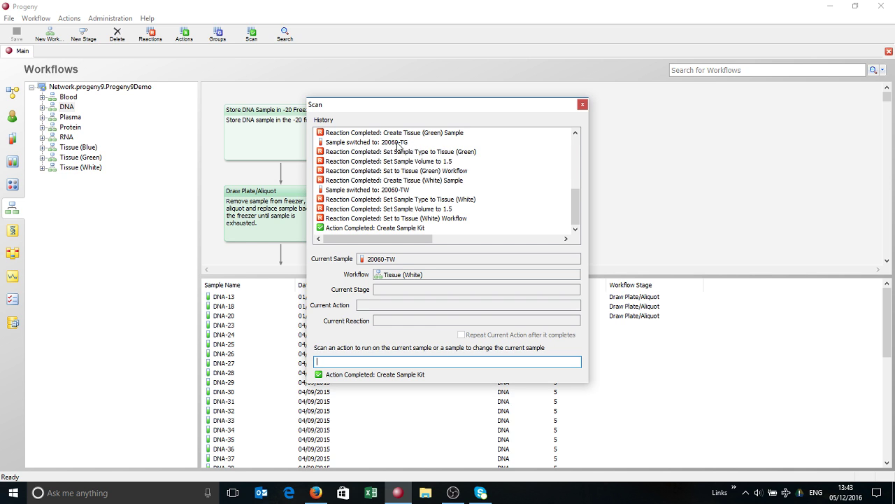
pyautogui.scroll(5, 572, 165)
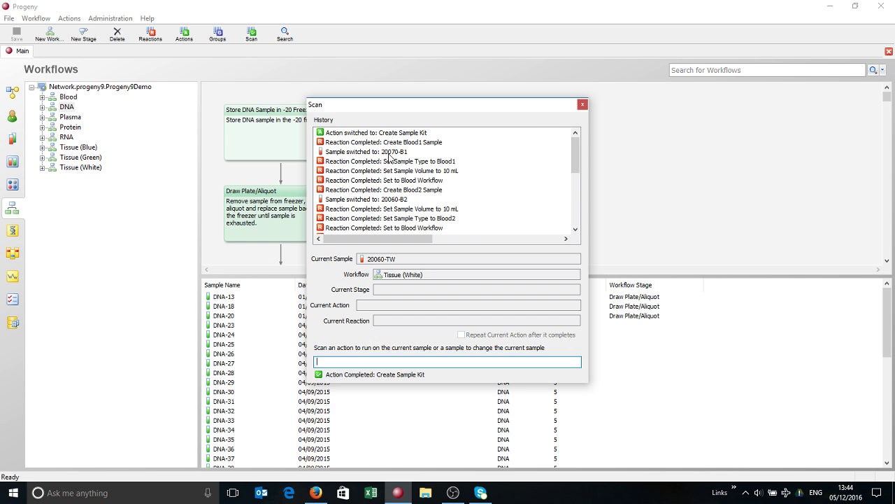
pyautogui.click(582, 105)
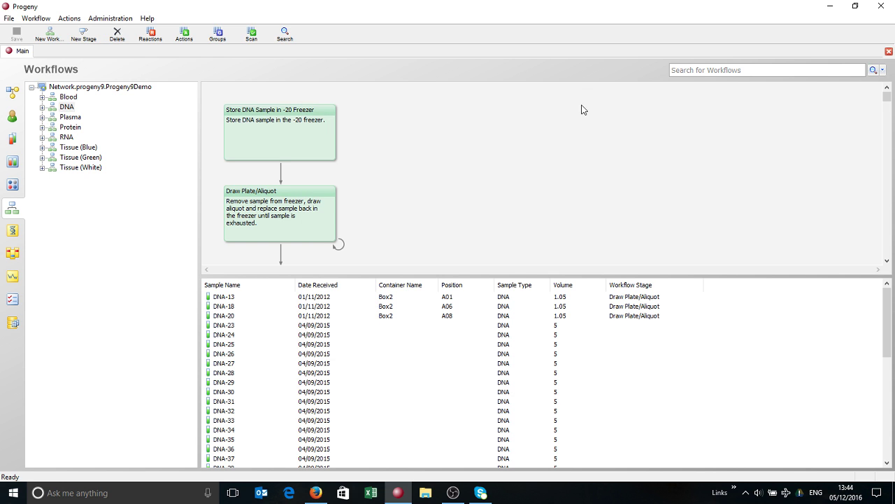
# Search the Samples view for 2006
pyautogui.click(11, 138)
pyautogui.click(677, 70)
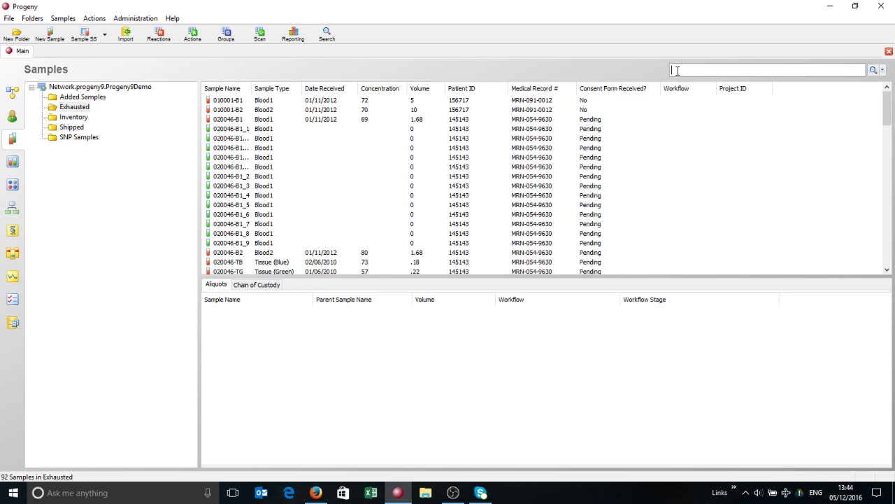
pyautogui.write('2006')
pyautogui.press('Return')
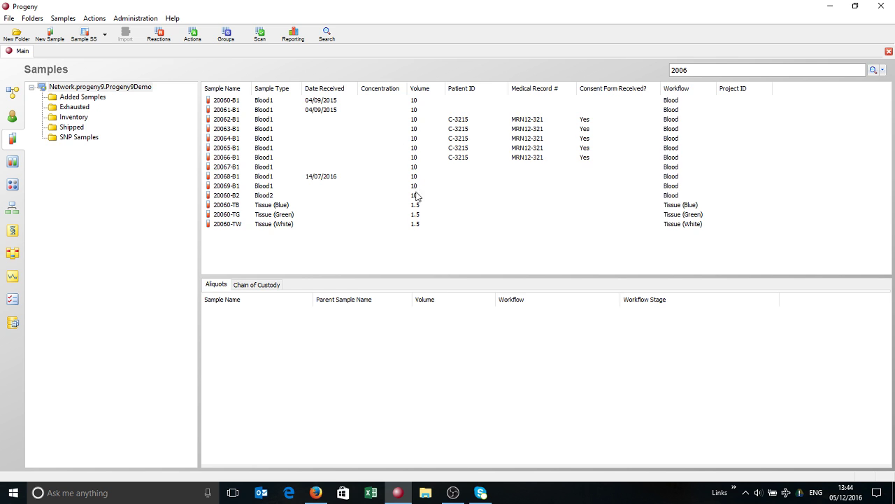
# Move sample 20060-TB to Receive Tissue (Blue Cap), dated 05/12/2016, and close the scan window
pyautogui.click(225, 207)
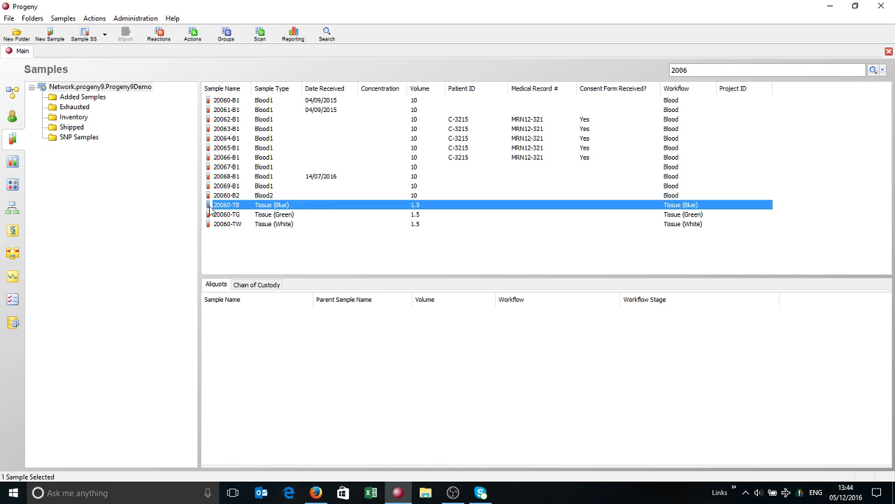
pyautogui.rightClick(210, 208)
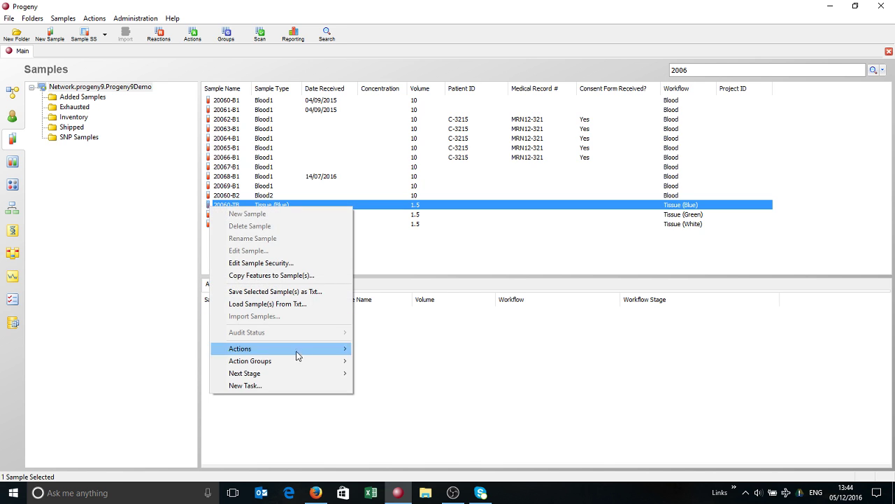
pyautogui.moveTo(285, 377)
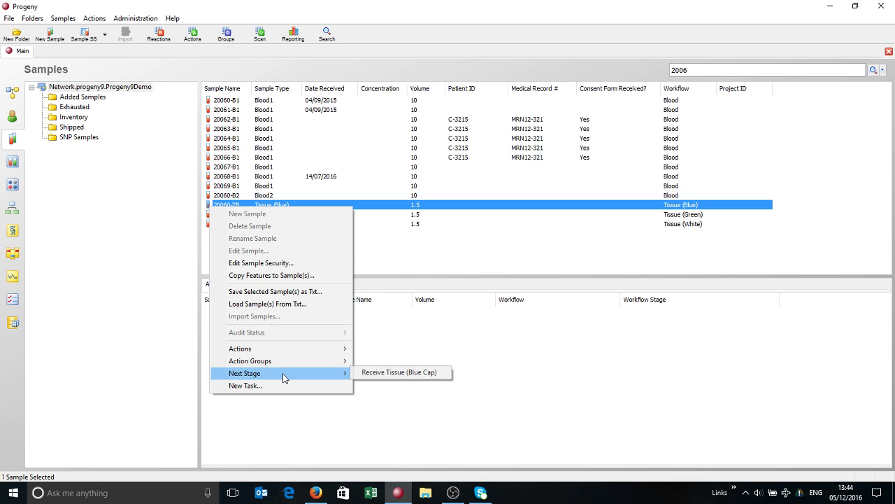
pyautogui.click(372, 373)
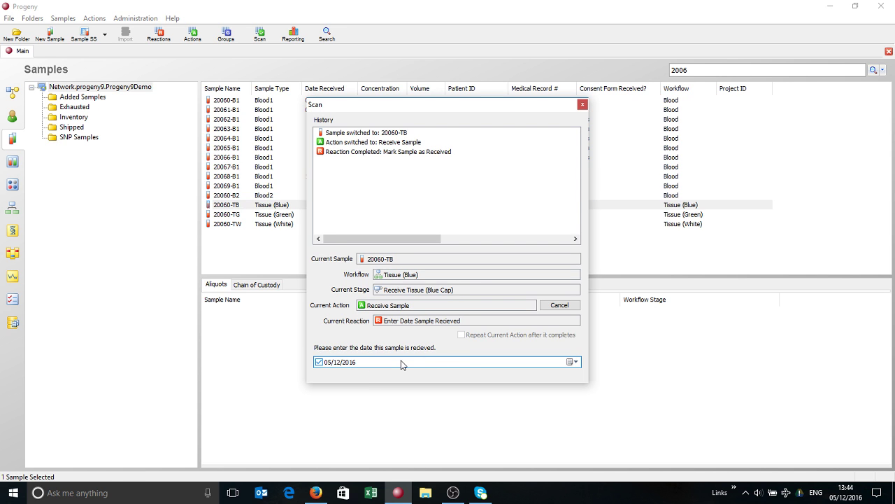
pyautogui.press('Return')
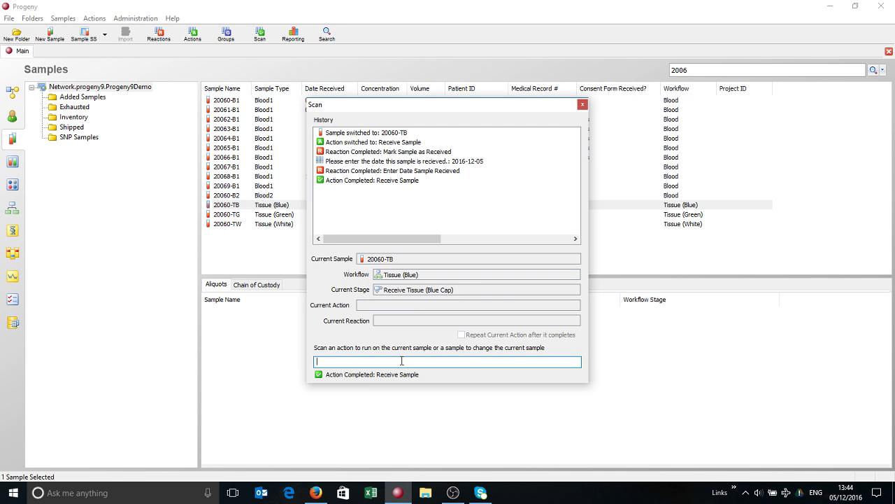
pyautogui.click(582, 104)
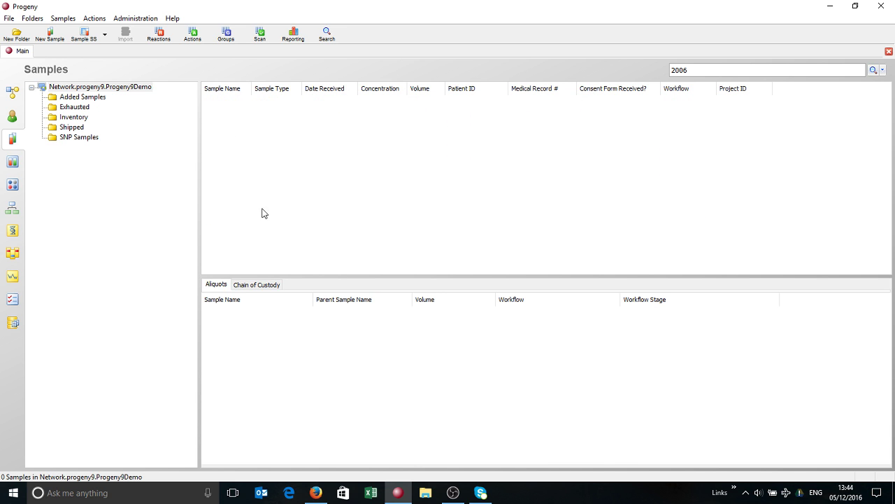
pyautogui.click(162, 36)
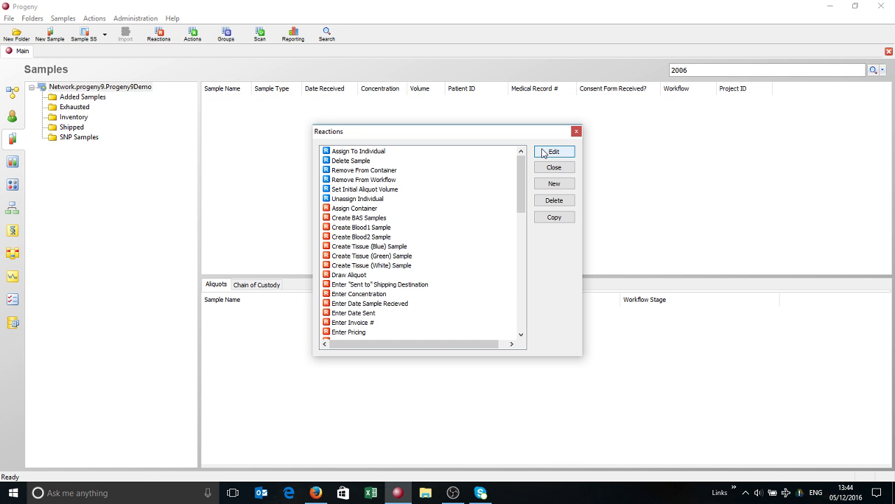
pyautogui.click(552, 184)
pyautogui.click(506, 182)
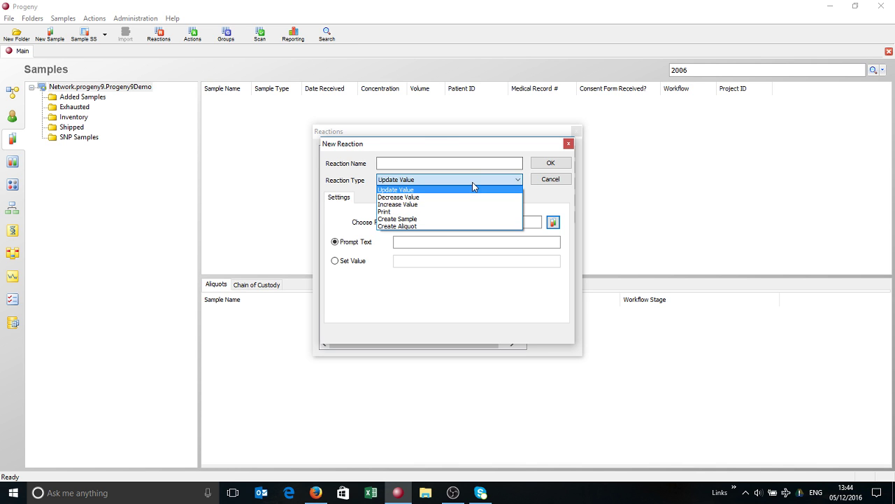
pyautogui.click(424, 165)
pyautogui.click(549, 179)
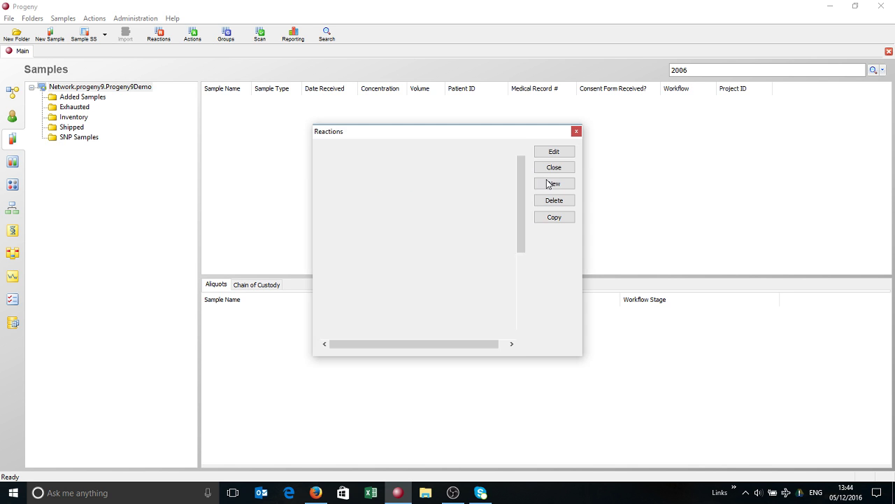
pyautogui.click(554, 169)
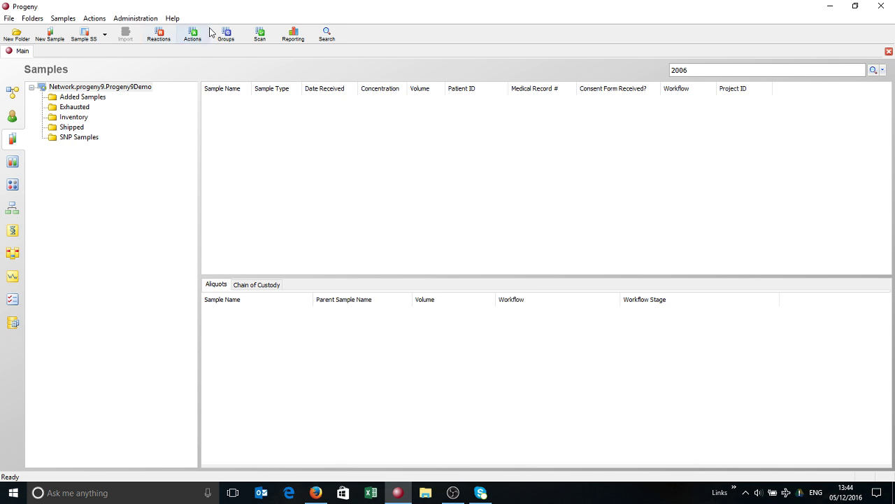
pyautogui.click(193, 34)
pyautogui.click(361, 190)
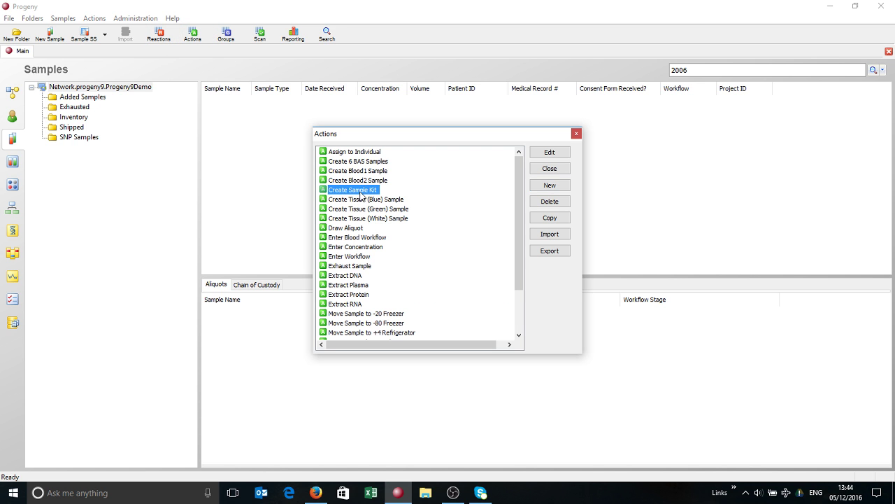
pyautogui.click(560, 153)
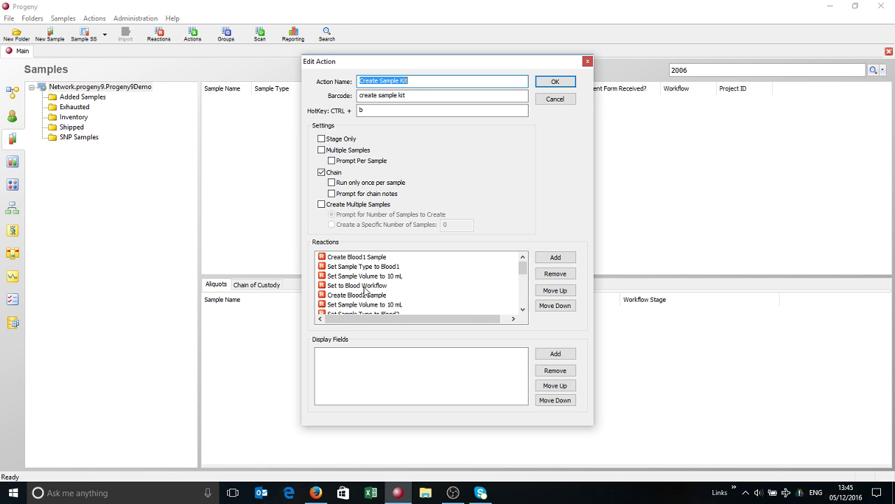
pyautogui.click(555, 99)
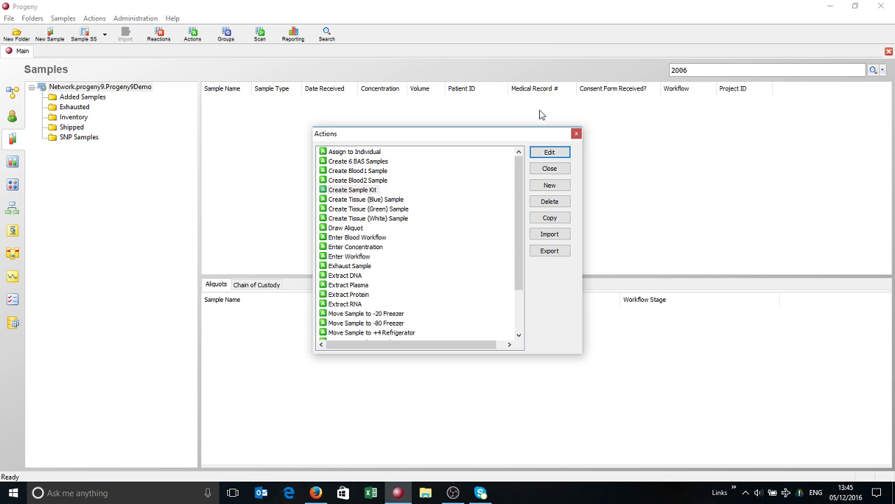
pyautogui.click(550, 169)
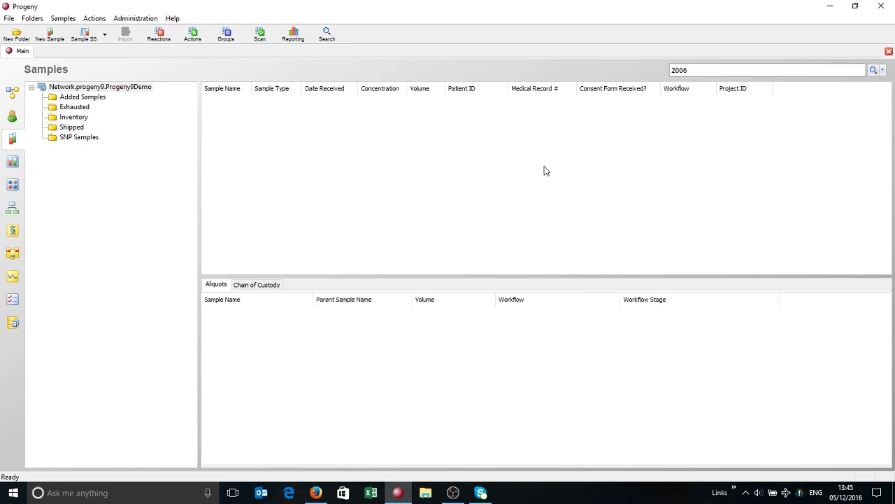
# Display the Blood workflow diagram in the Workflows view
pyautogui.click(14, 212)
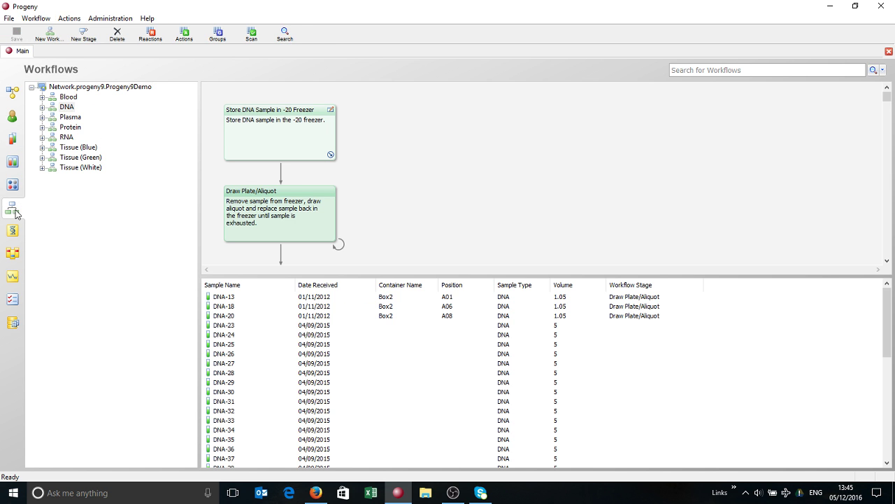
pyautogui.click(52, 99)
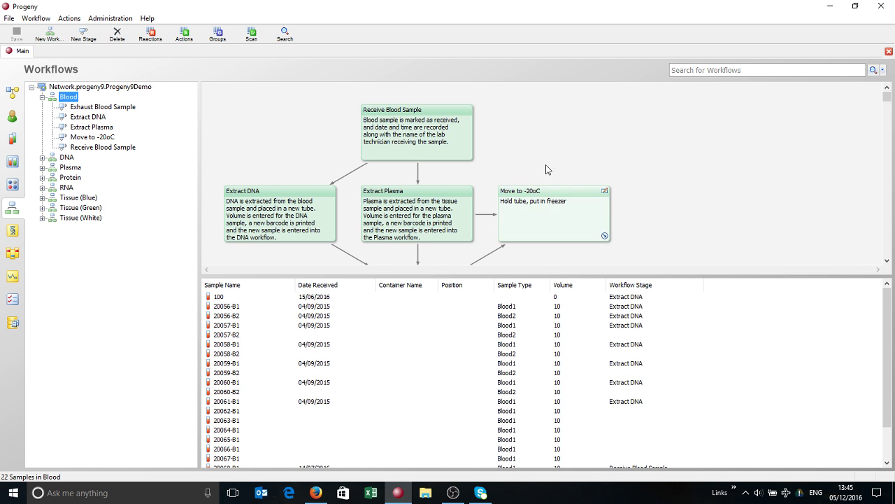
pyautogui.moveTo(887, 97); pyautogui.dragTo(887, 111)
pyautogui.moveTo(609, 276); pyautogui.dragTo(607, 329)
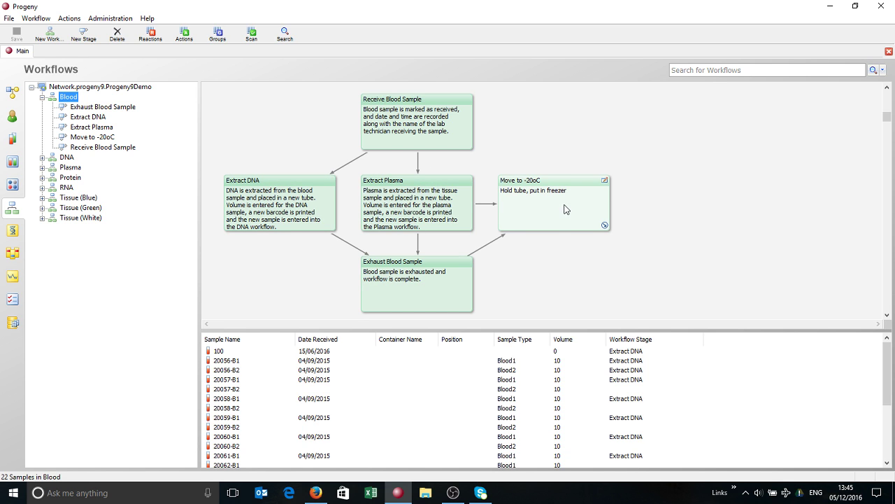
# List samples at Receive Blood Sample, Extract DNA, Extract Plasma, Move to -20oC, Exhaust Blood Sample, then show RNA
pyautogui.click(415, 131)
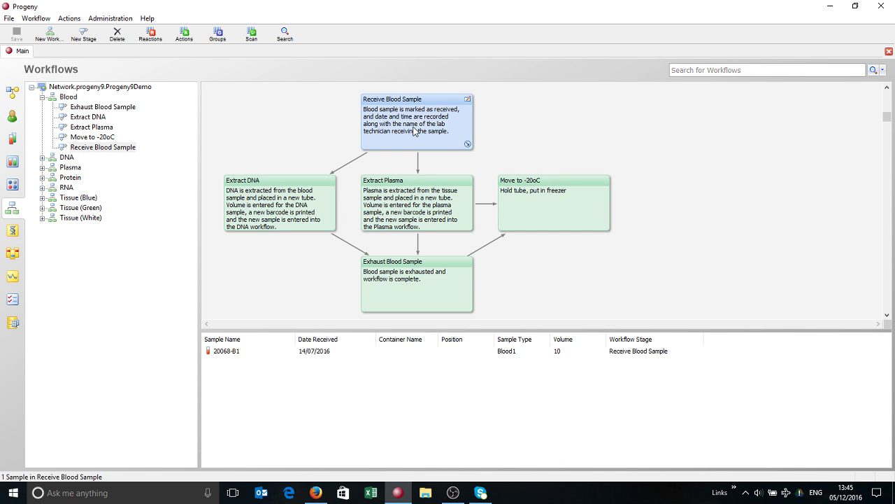
pyautogui.click(284, 198)
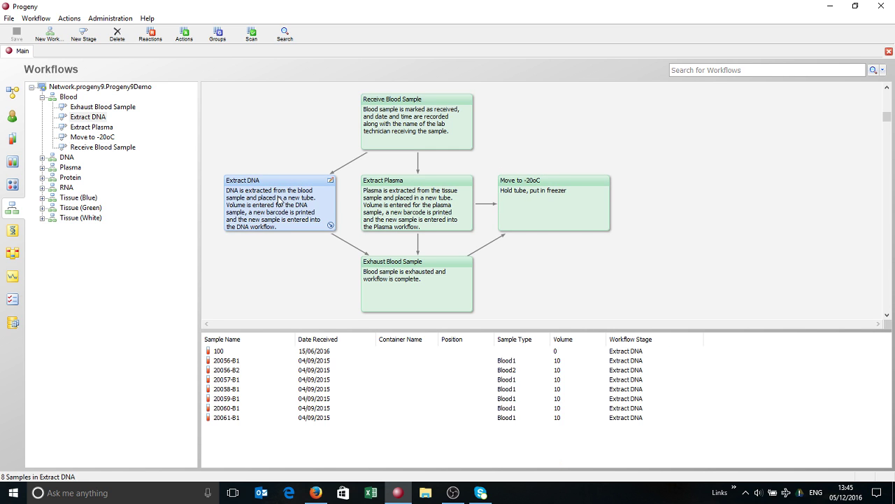
pyautogui.click(387, 207)
pyautogui.click(516, 203)
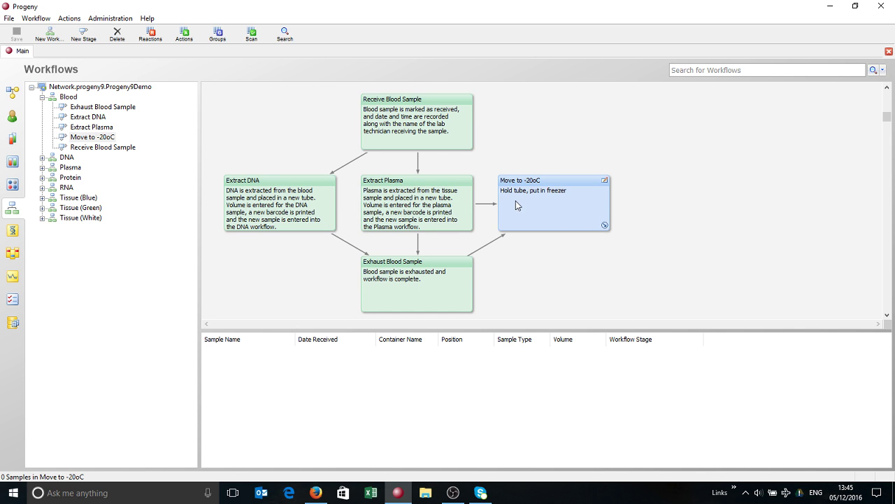
pyautogui.click(420, 277)
pyautogui.click(304, 217)
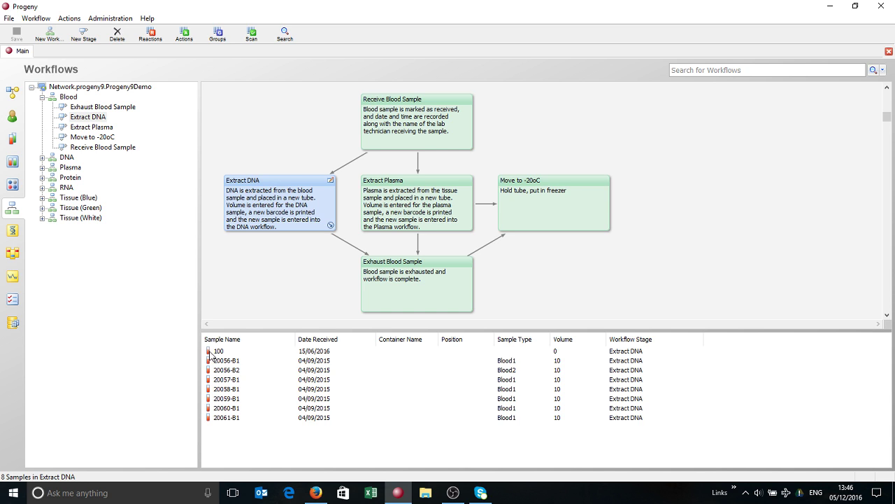
pyautogui.click(62, 188)
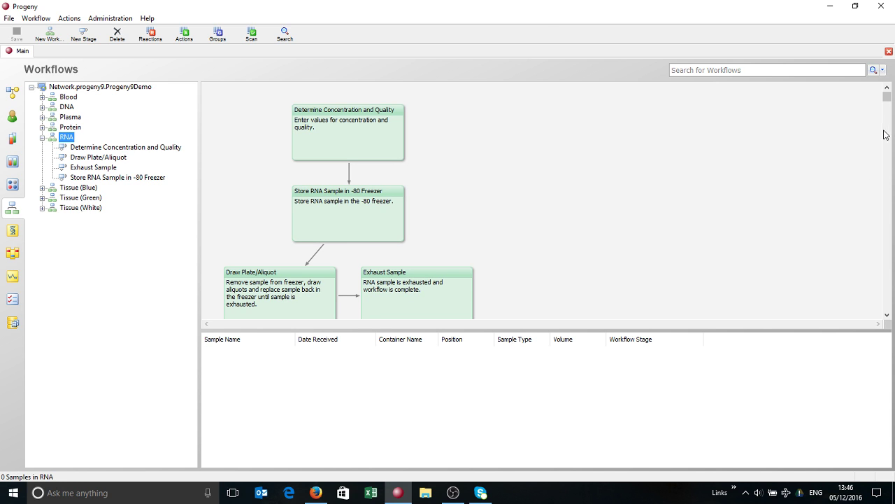
# Switch from the RNA diagram to the Tissue (White) workflow and its 9 samples
pyautogui.scroll(-3, 886, 315)
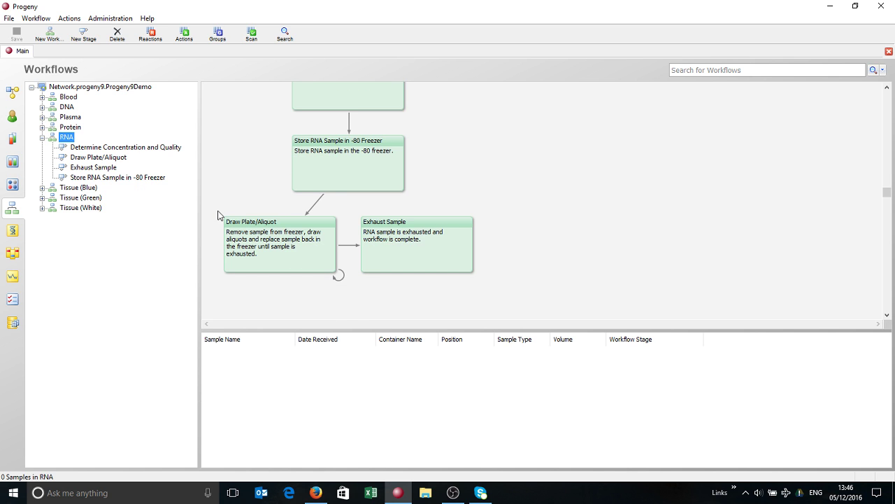
pyautogui.click(70, 208)
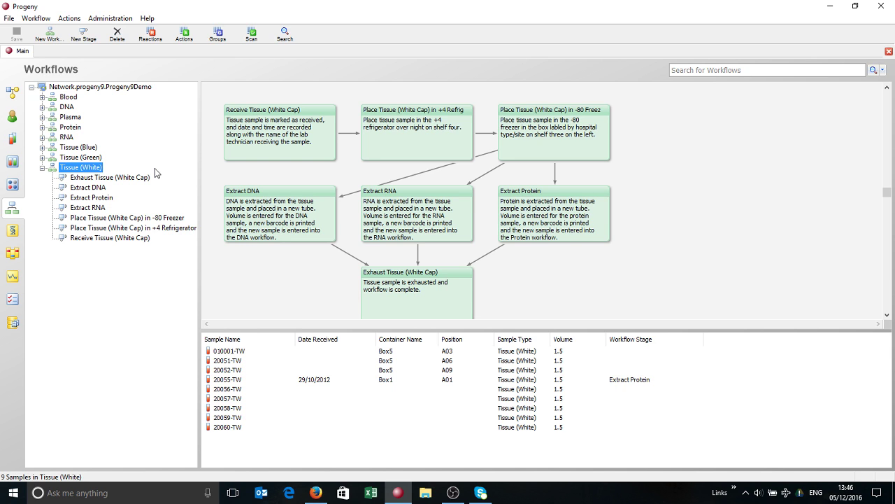
# Clear the 2006 search text in Samples and open an empty scan session
pyautogui.click(13, 140)
pyautogui.moveTo(692, 70); pyautogui.dragTo(655, 70)
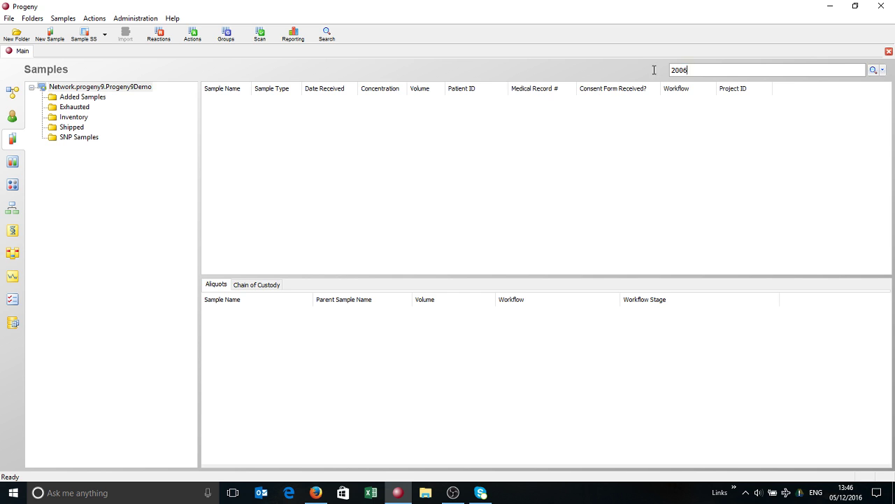
pyautogui.press('BackSpace')
pyautogui.click(260, 39)
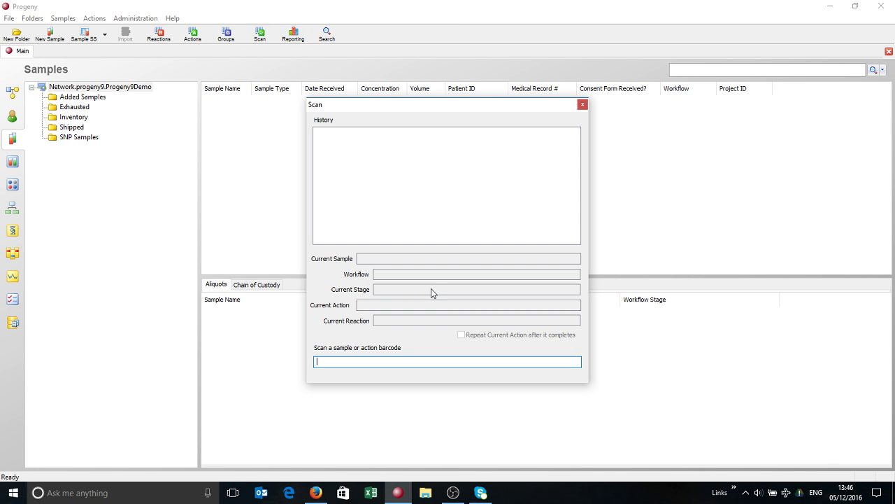